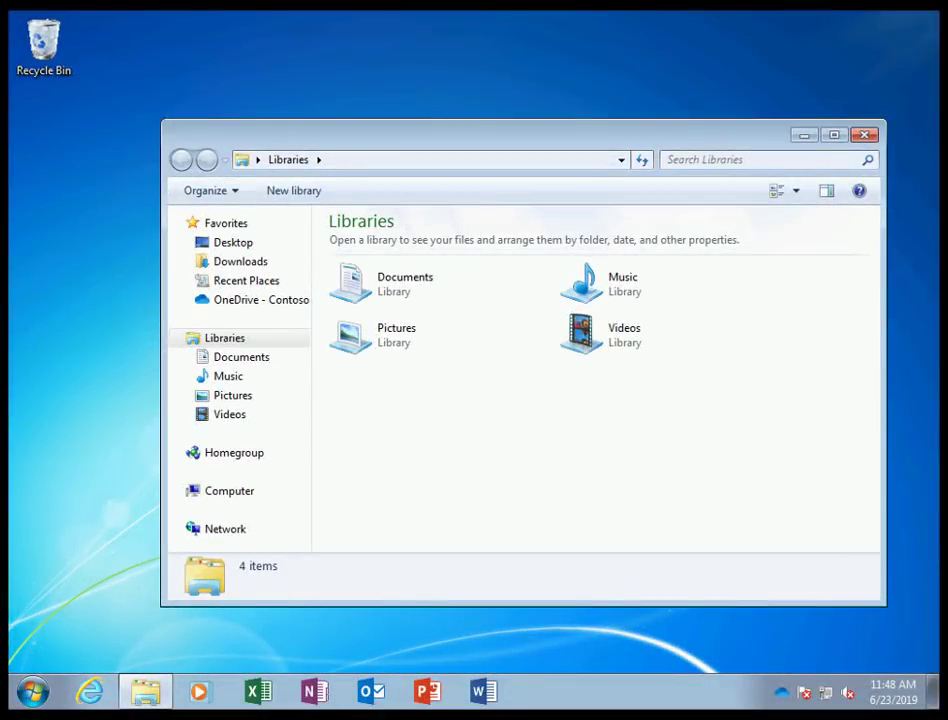
- Check the Documents and Pictures libraries and confirm OneDrive backs up Desktop, Documents and Pictures
click(248, 366)
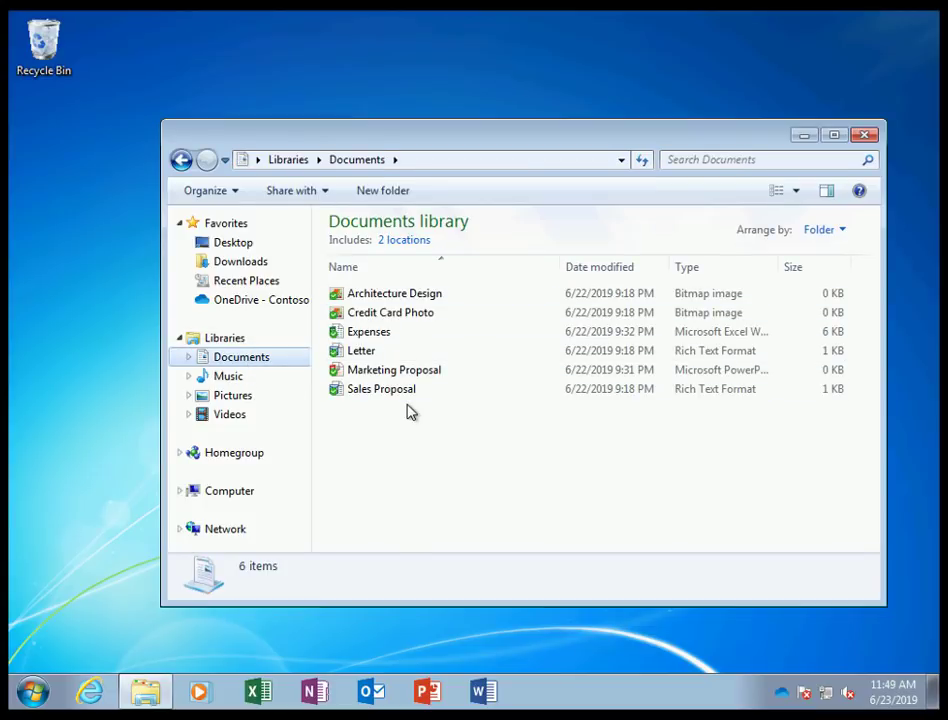
click(240, 399)
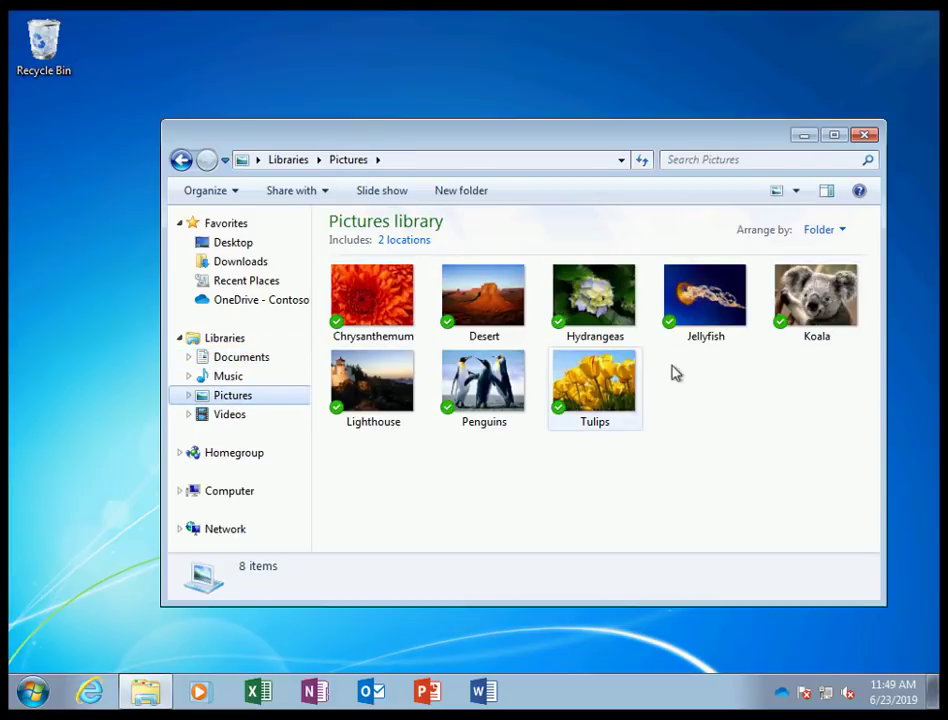
click(779, 706)
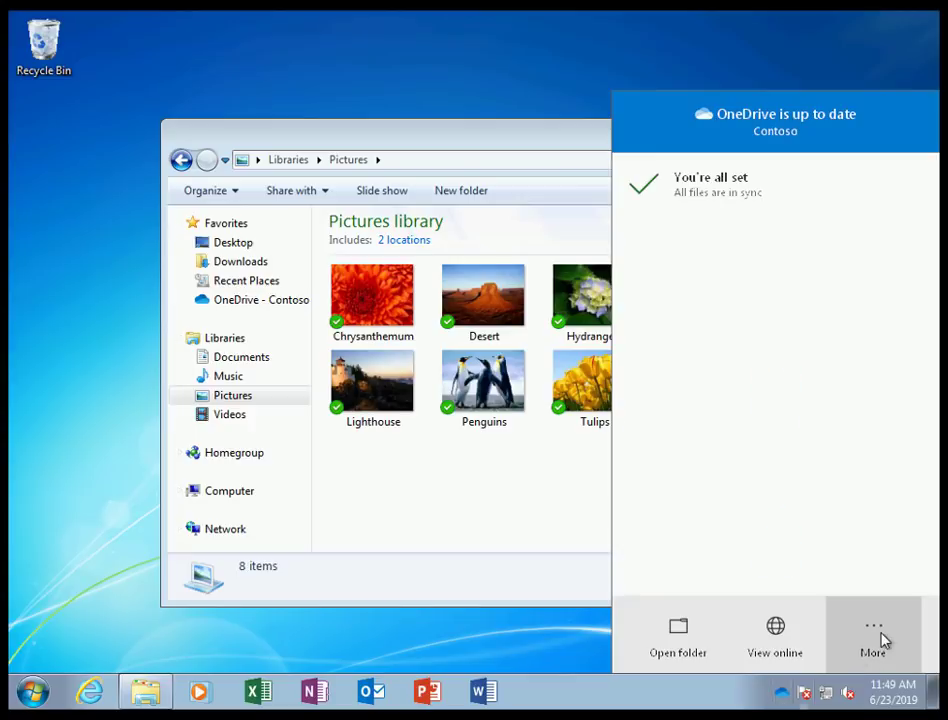
click(880, 640)
click(797, 410)
click(404, 169)
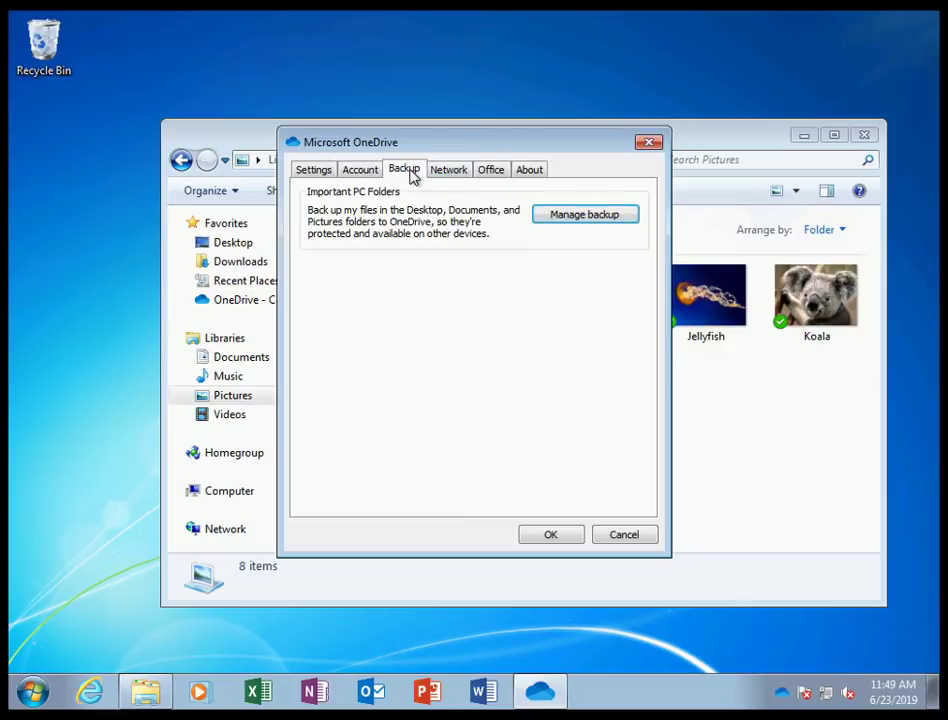
click(585, 216)
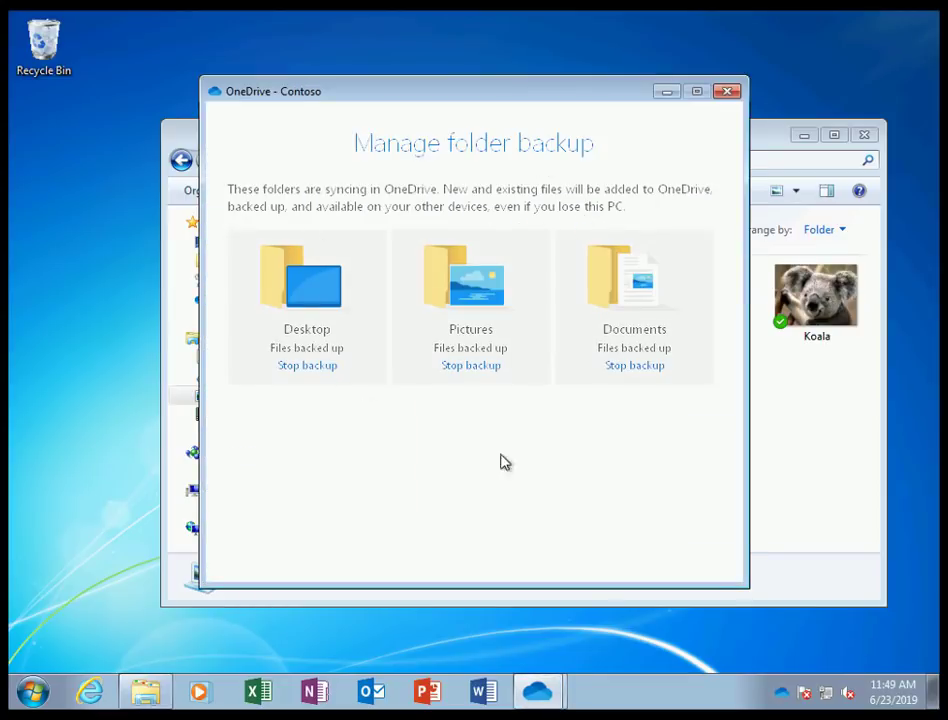
click(35, 690)
- Restart the PC from the power options so Windows 10 setup runs
click(325, 644)
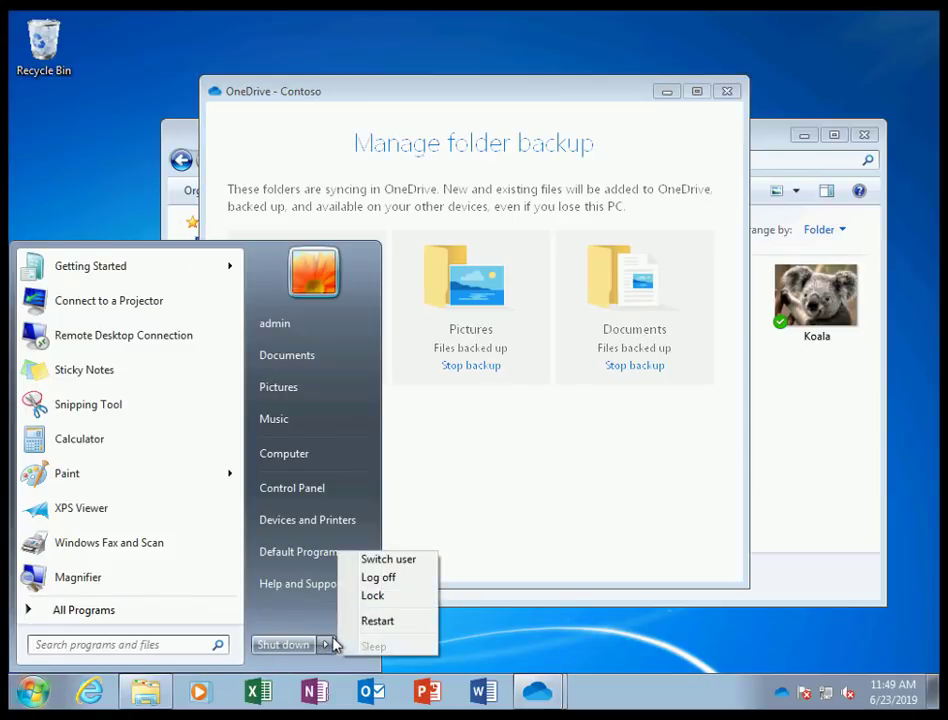
click(378, 622)
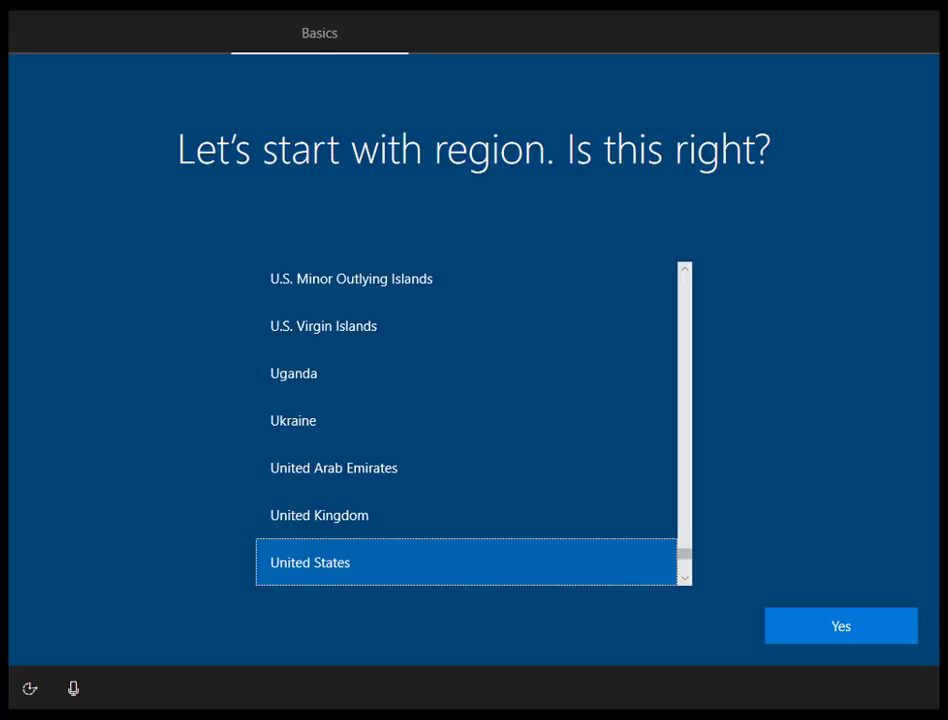
- Accept United States as the region and US keyboard layout, skipping a second layout
click(841, 628)
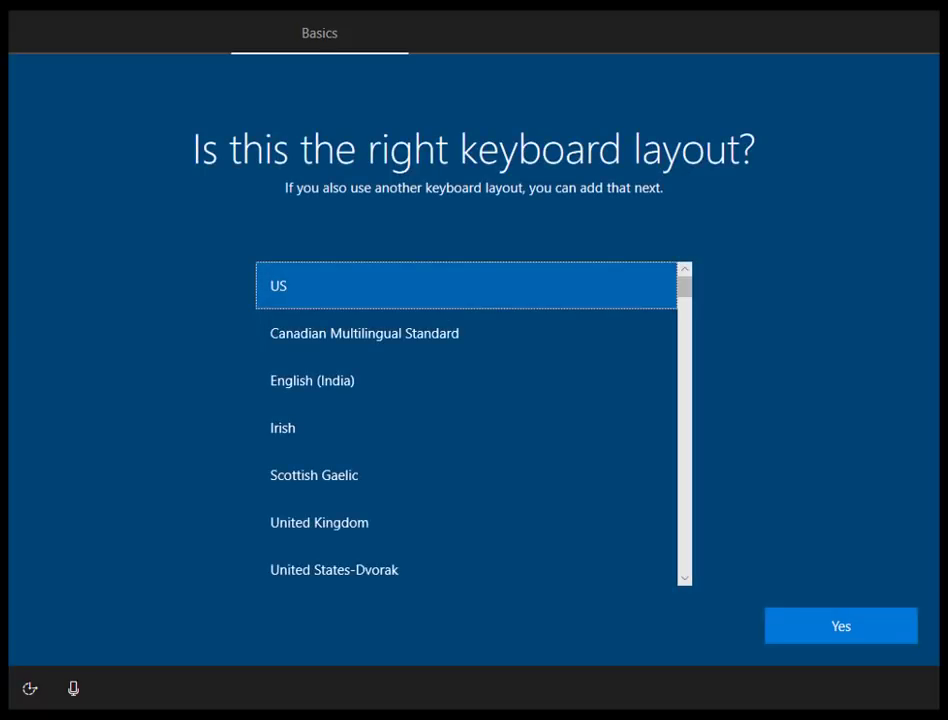
click(857, 637)
click(841, 628)
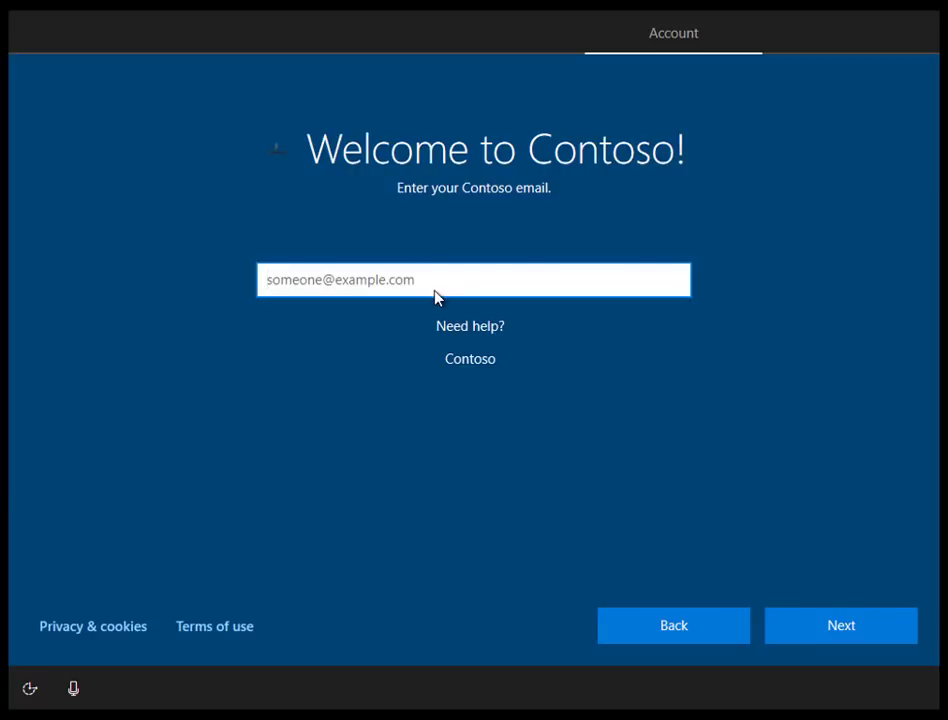
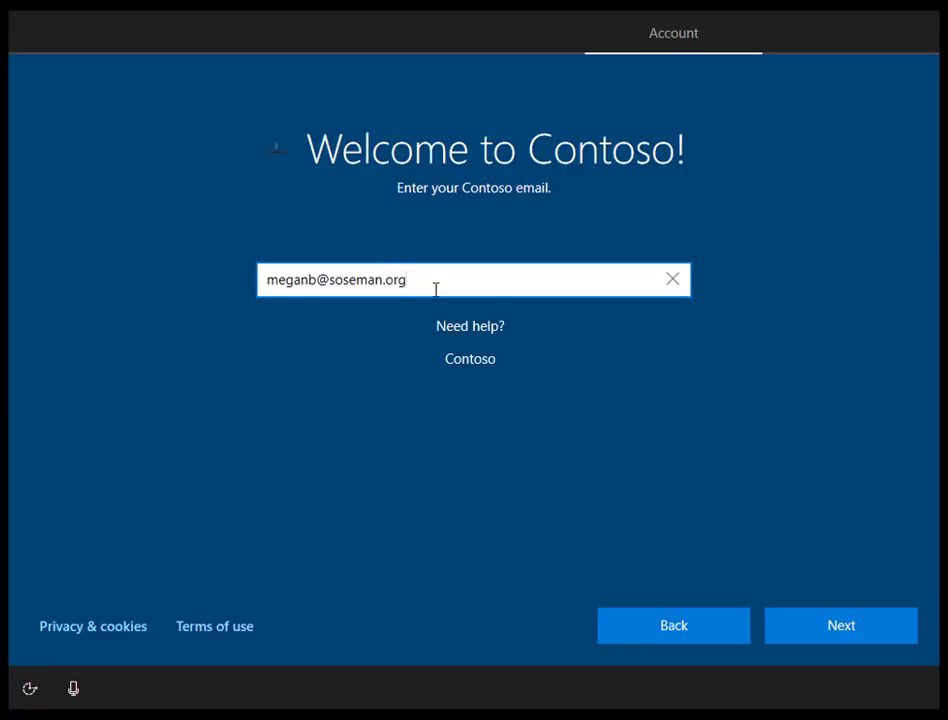
- Enter the user's work email address, then the account password, to sign in to Contoso
click(836, 628)
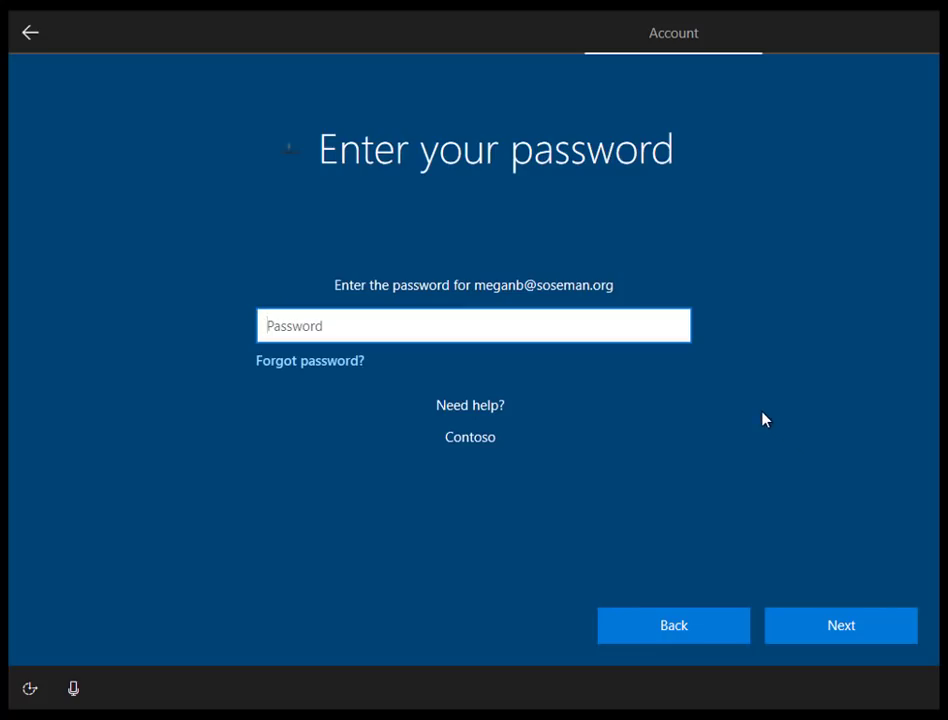
text(•••••••••)
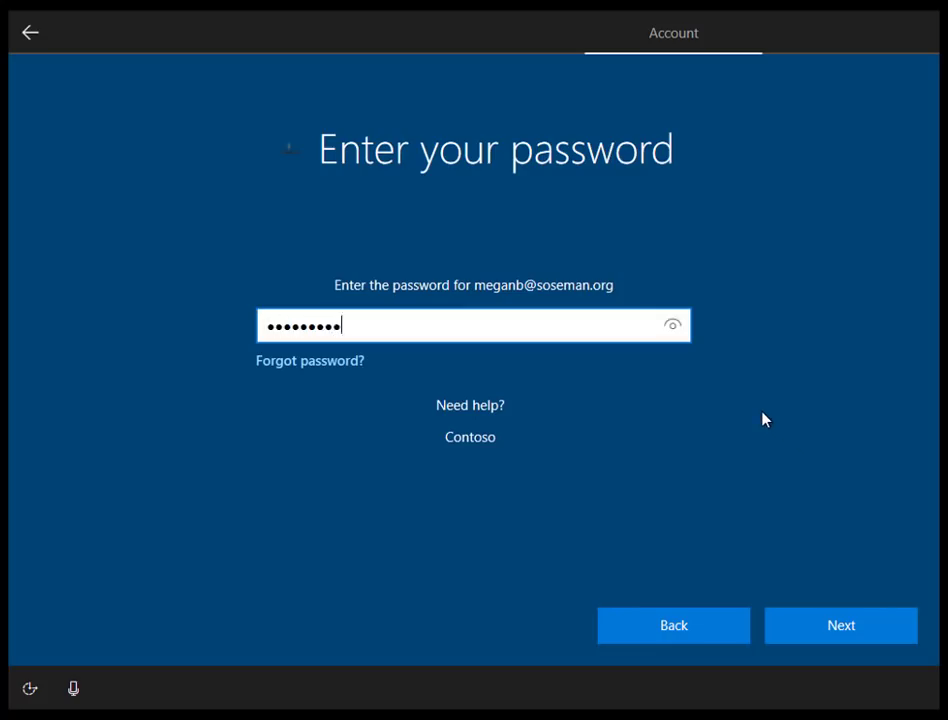
text(•)
click(860, 625)
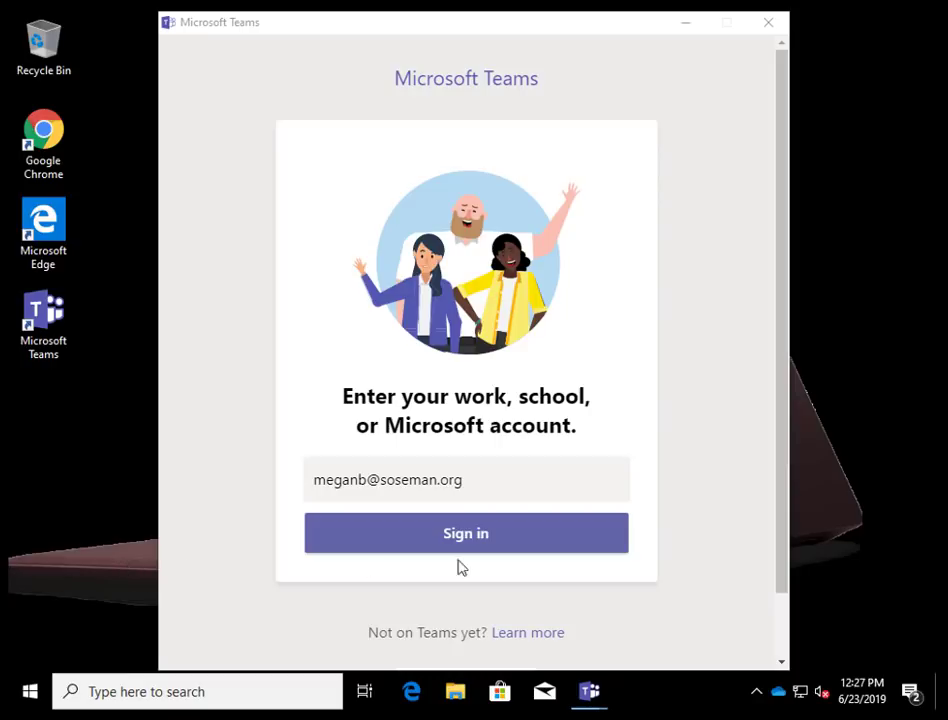
- Open the OneDrive - Contoso folder and check the restored Documents files and Pictures photos
click(778, 697)
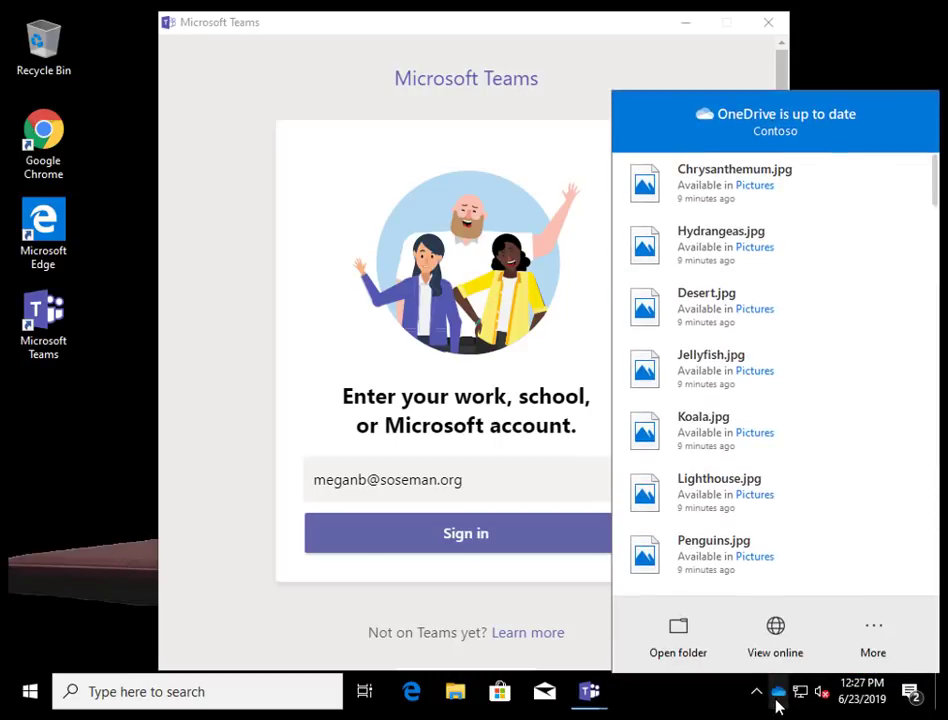
click(676, 646)
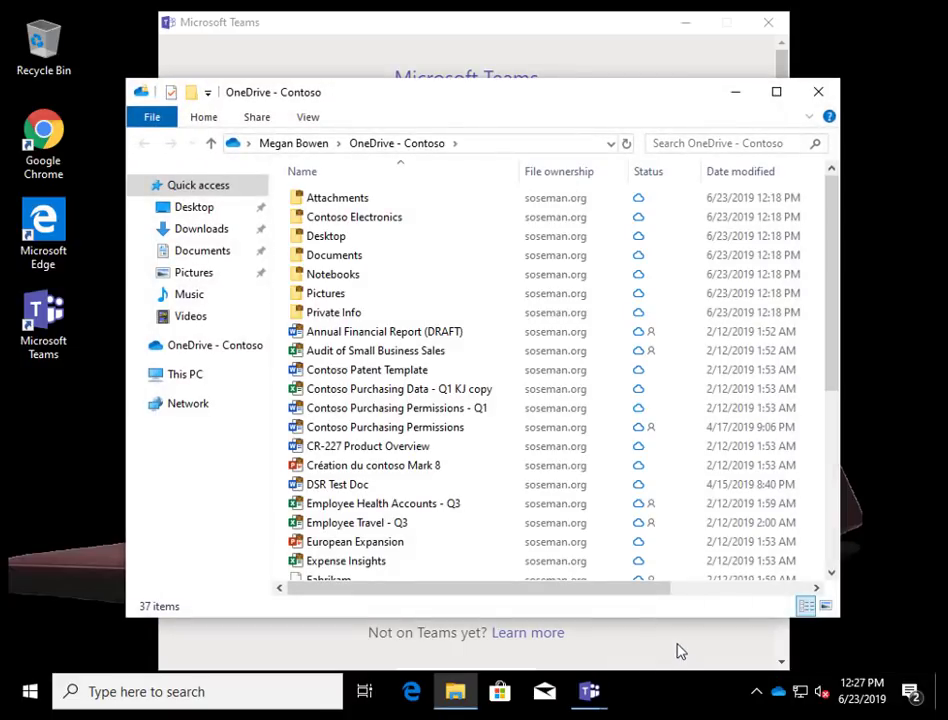
double_click(360, 257)
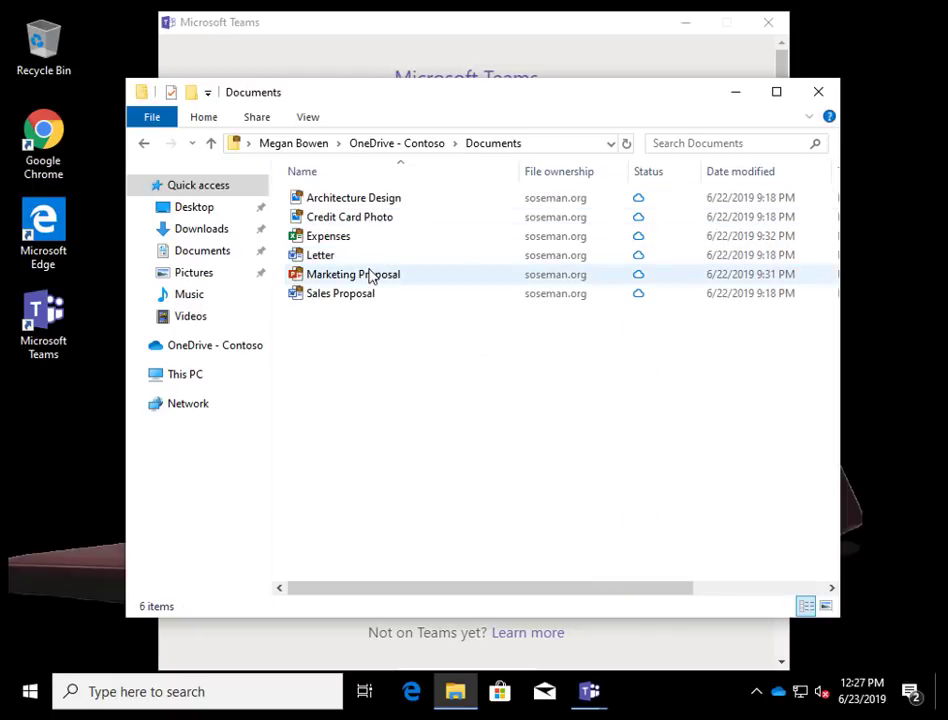
click(391, 148)
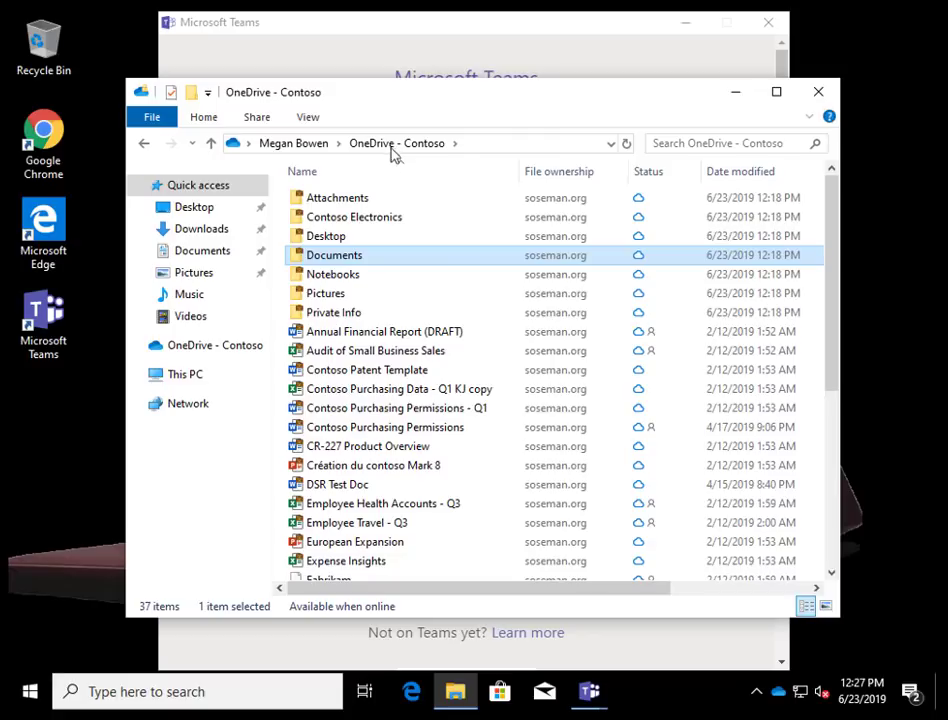
double_click(334, 295)
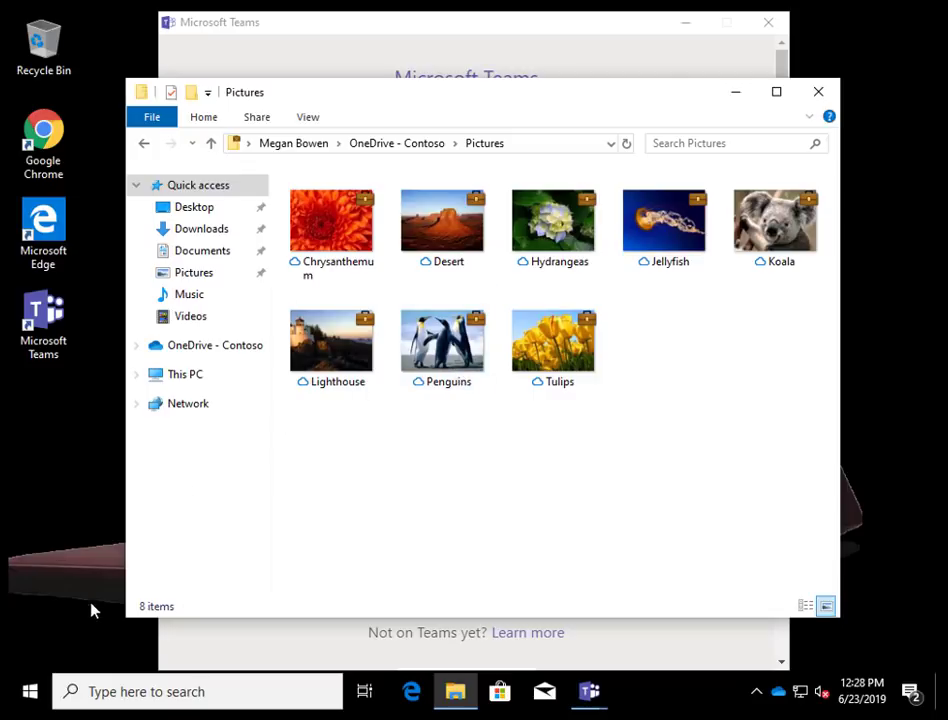
- Launch Deployment Workbench from the Start menu to show its Task Sequences list
click(29, 690)
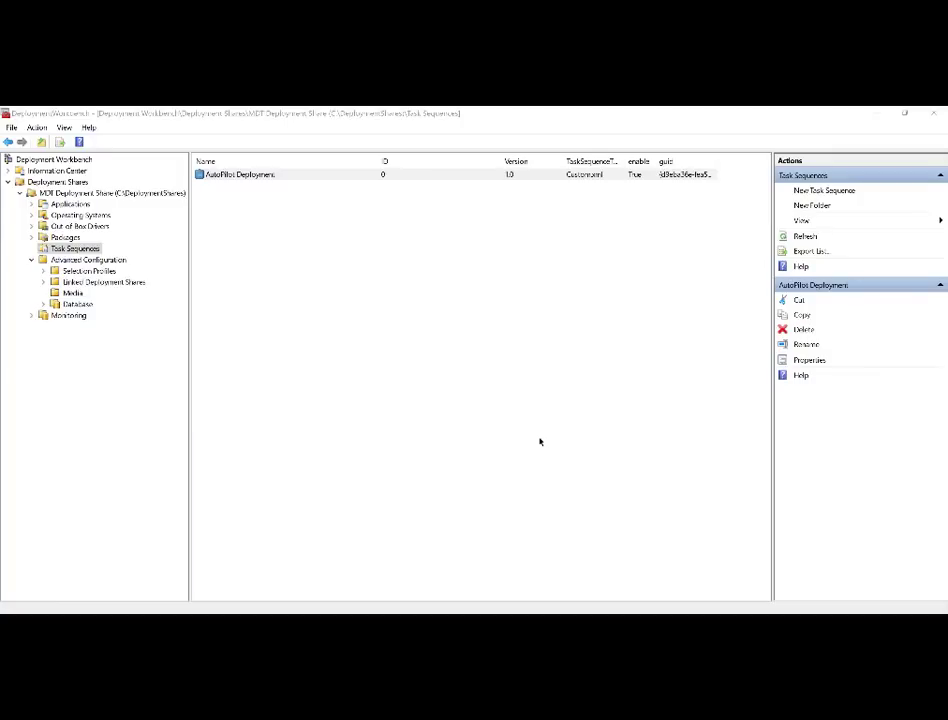
- Review AutoPilot Deployment's Install Windows 10, Preparing and Remove Windows 7 steps, then show Bootstrap.ini
double_click(371, 177)
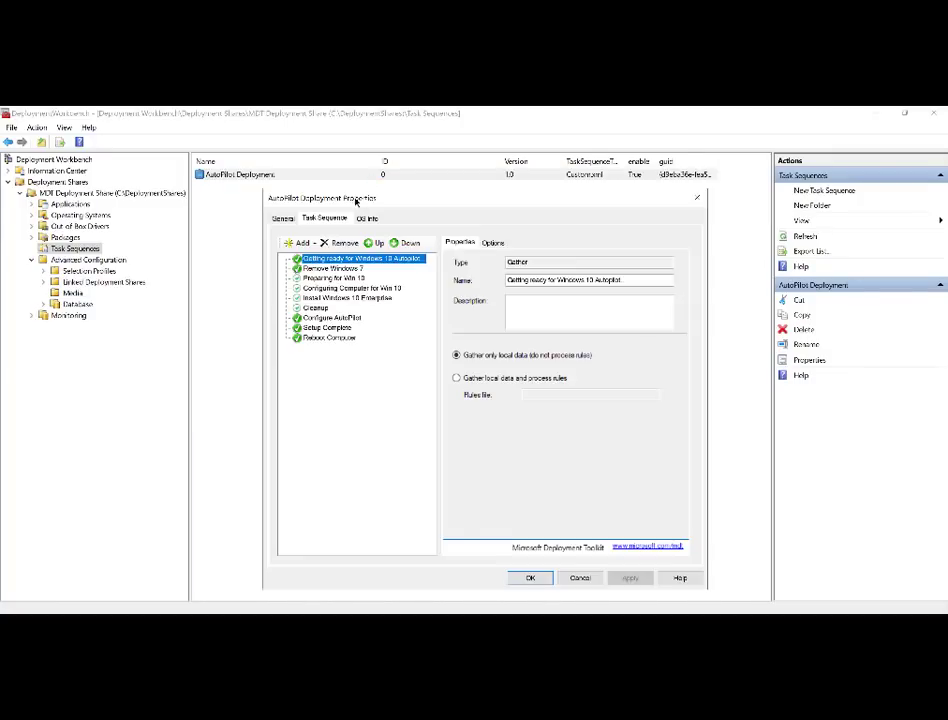
click(326, 299)
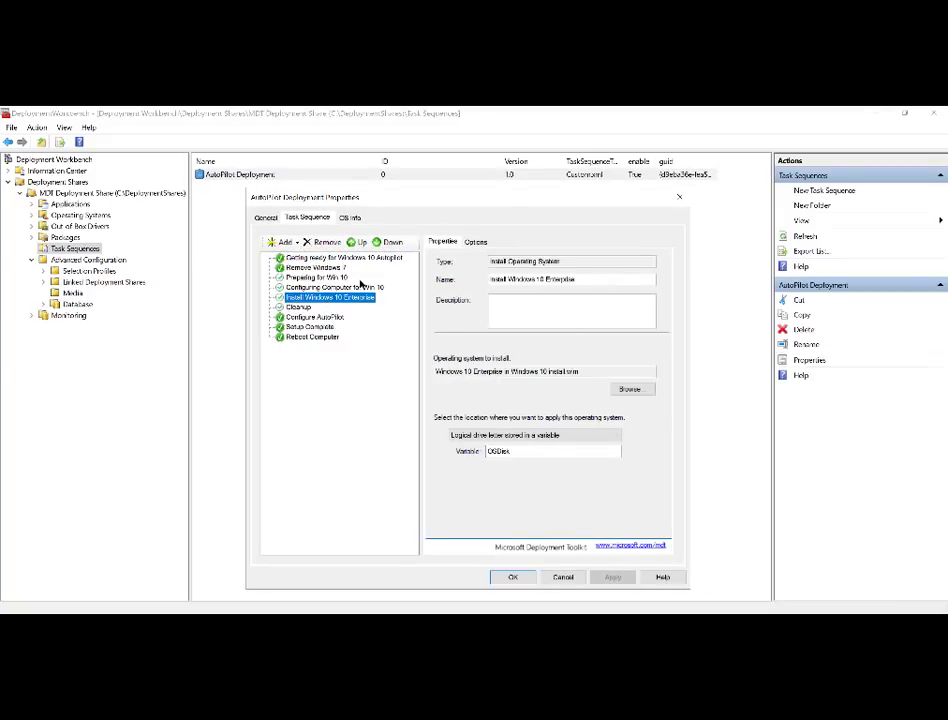
click(335, 278)
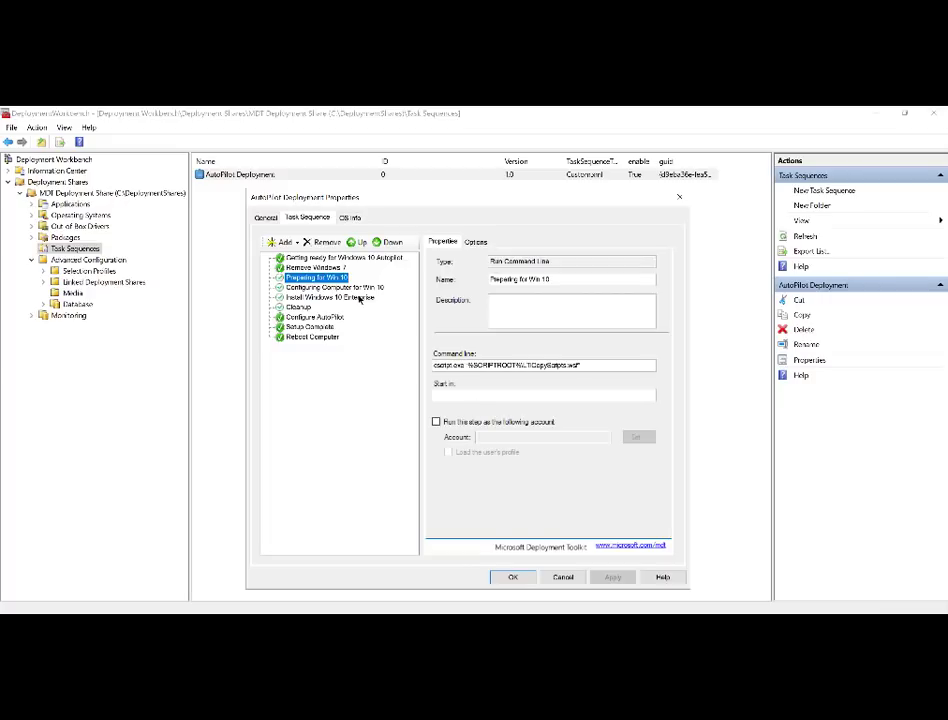
click(318, 268)
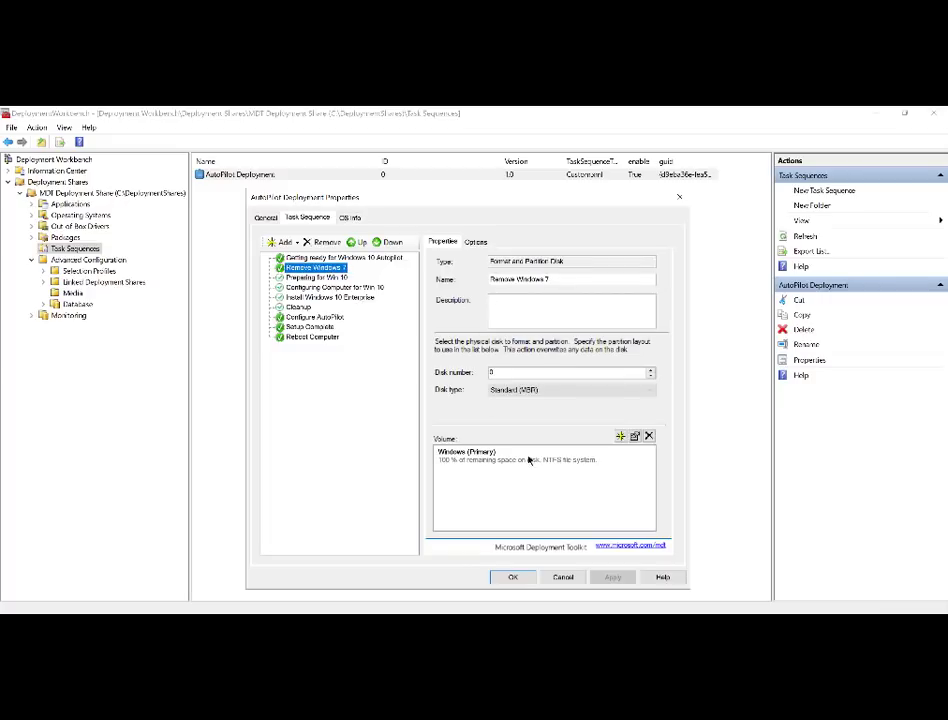
click(560, 577)
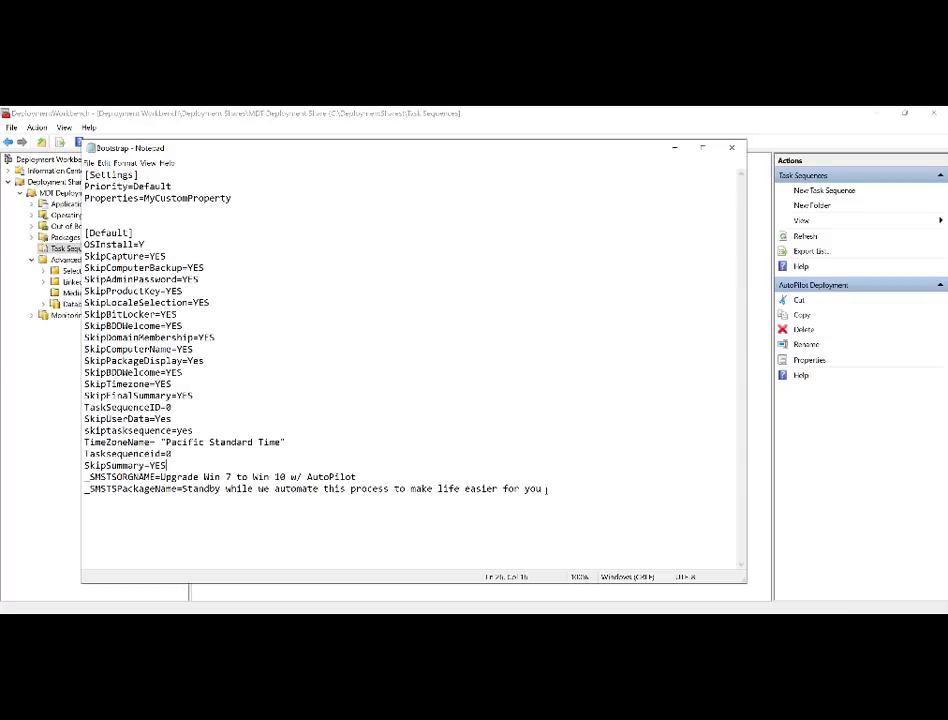
key(ctrl+a)
click(601, 446)
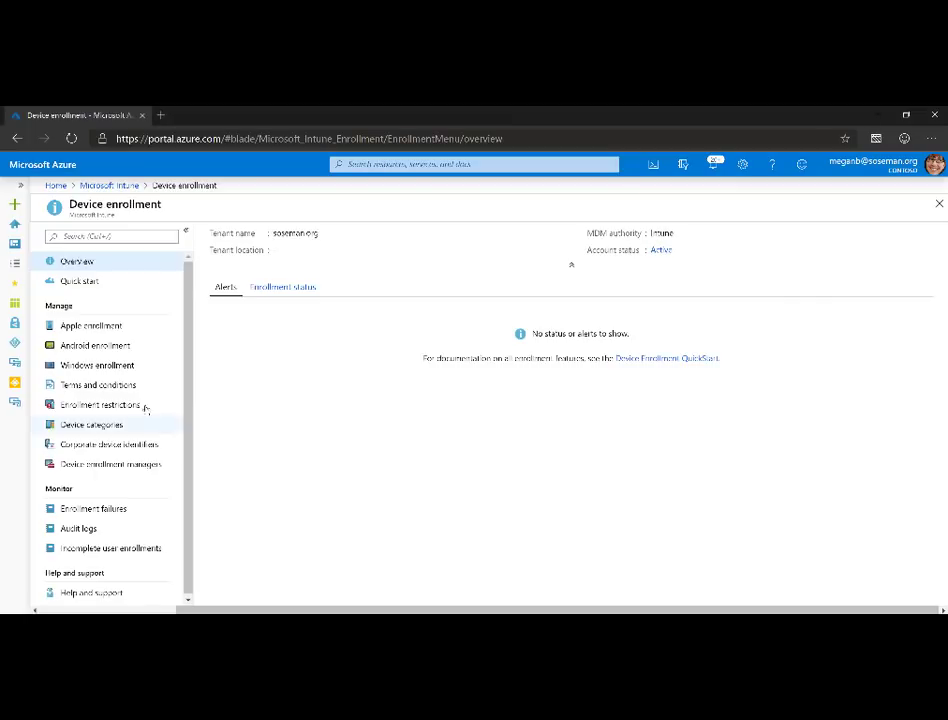
- Open the AutoPilot User Driven profile's properties under Windows enrollment's Deployment Profiles
click(115, 365)
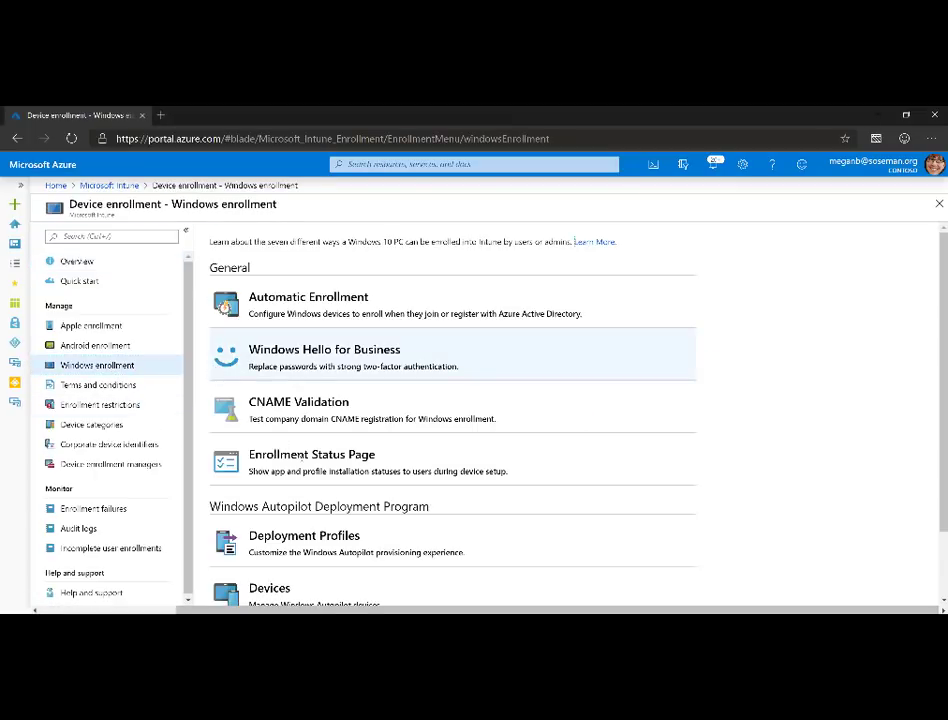
click(371, 545)
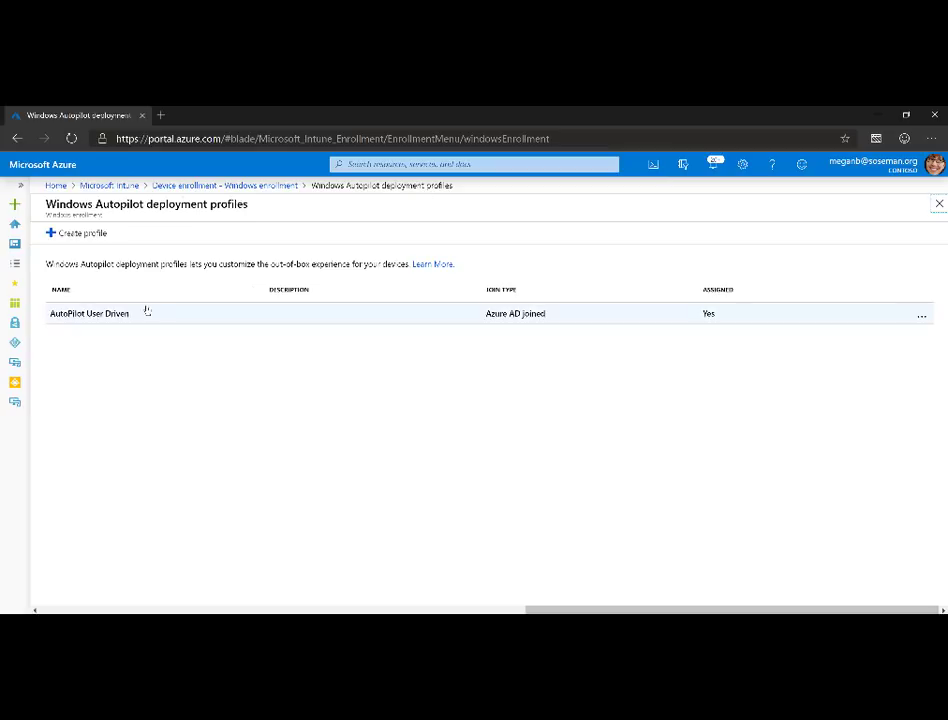
click(142, 313)
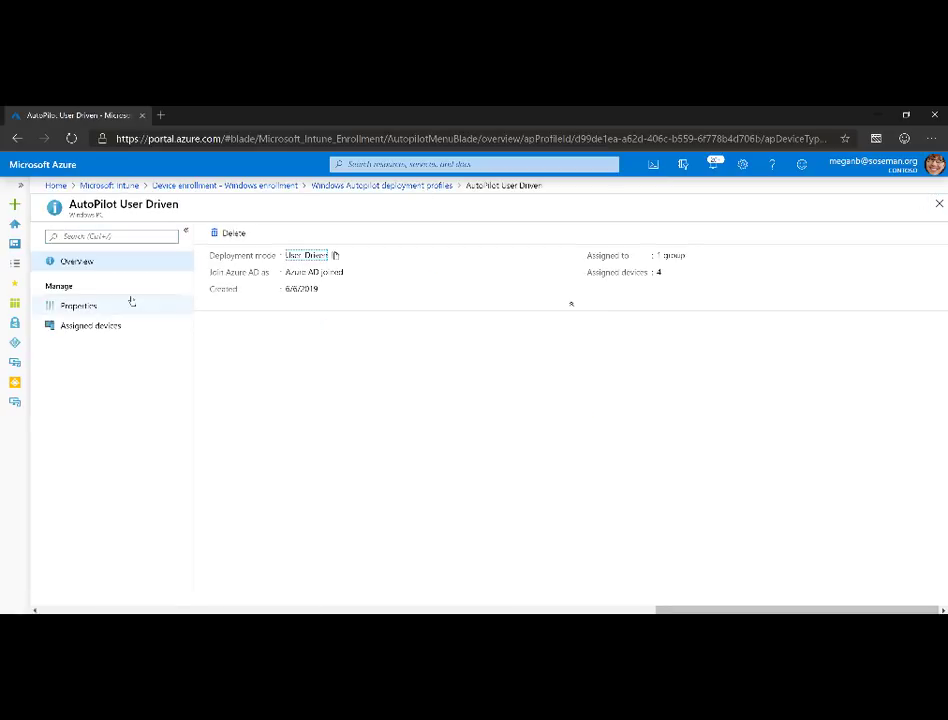
click(80, 305)
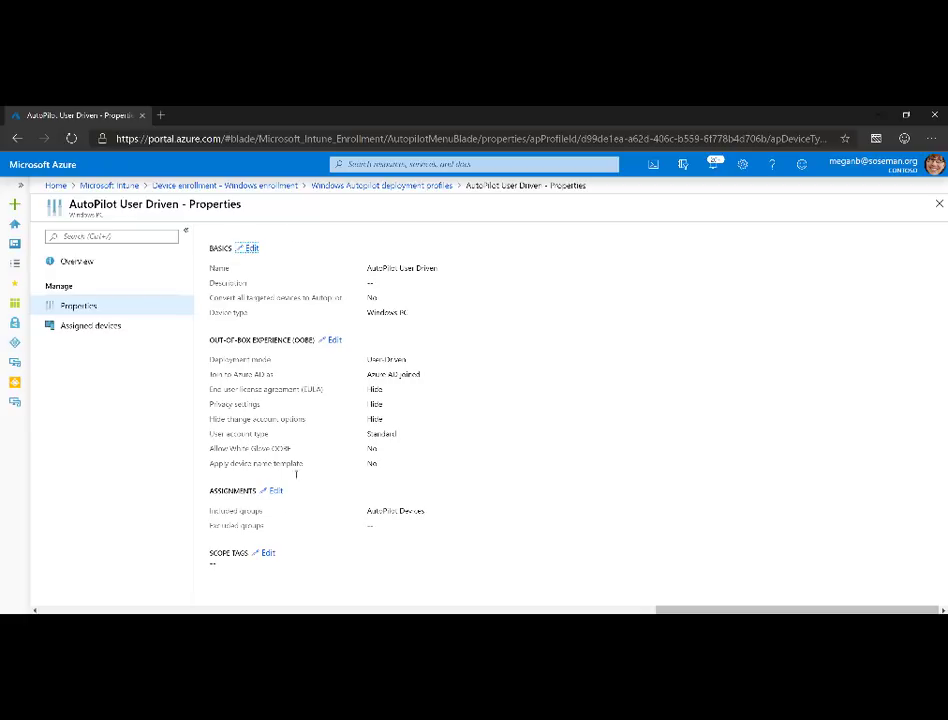
- Display the seven device configuration profiles, including OneDrive KFM and Wallpaper
click(110, 185)
click(122, 368)
click(110, 305)
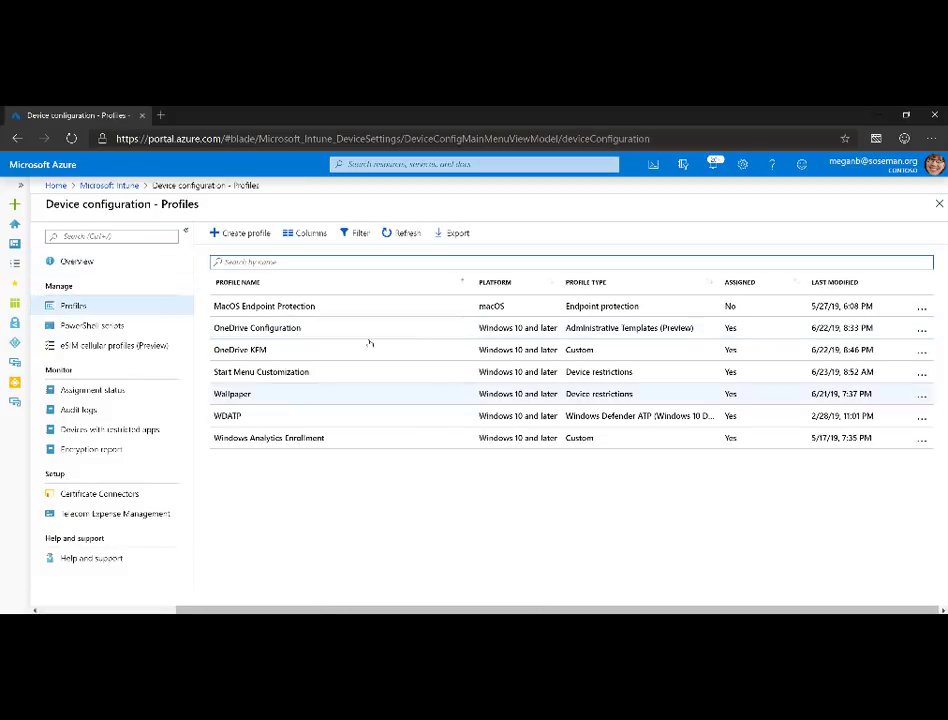
- Check Google Chrome's install status, then return to the client apps list and scroll it
click(140, 191)
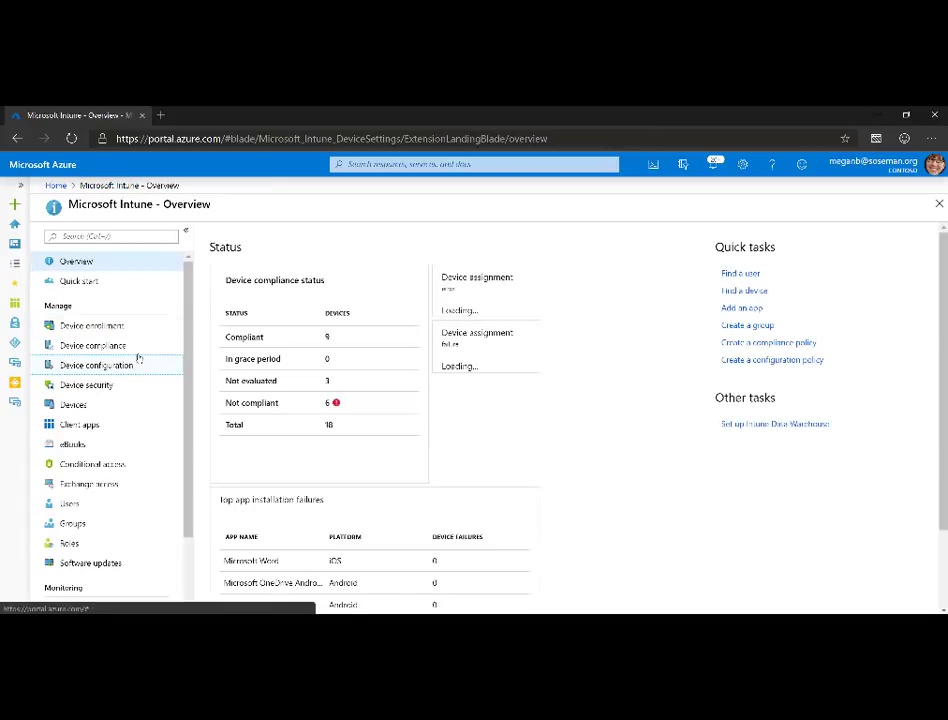
click(136, 433)
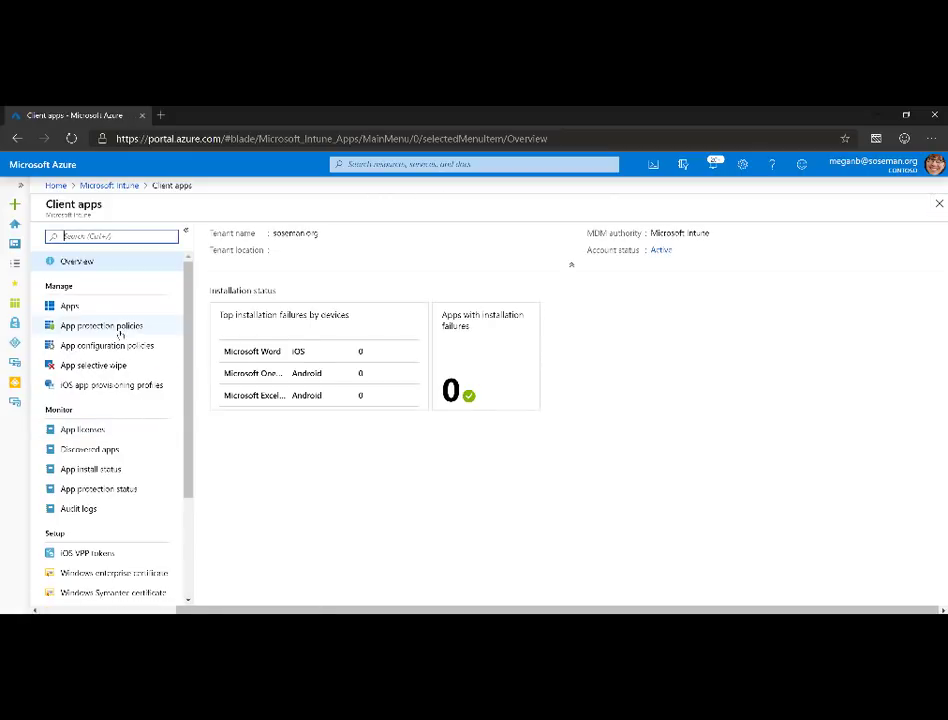
click(117, 306)
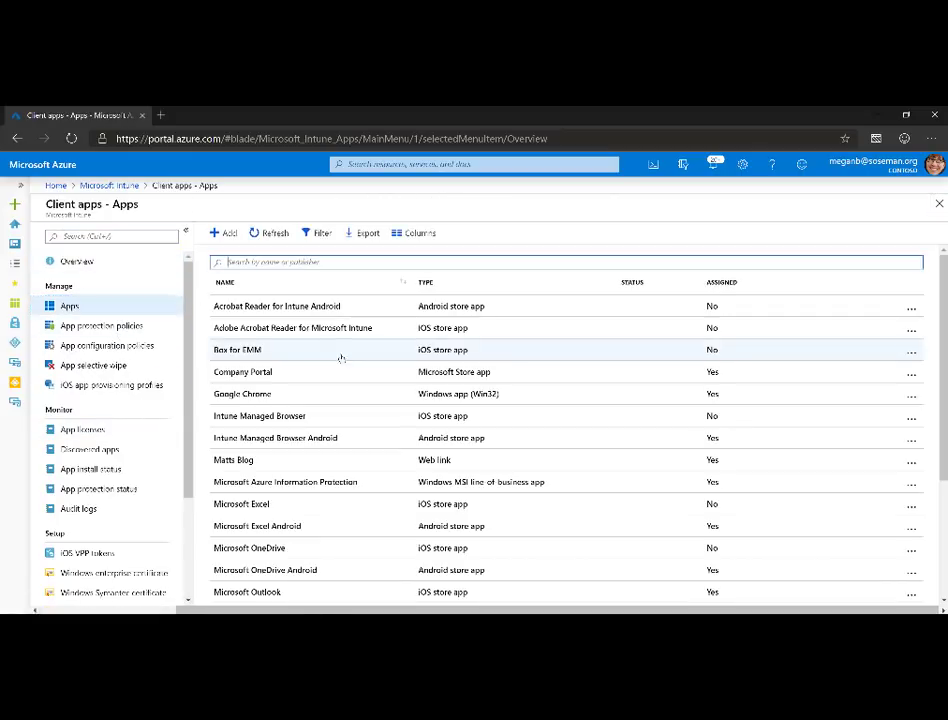
click(352, 394)
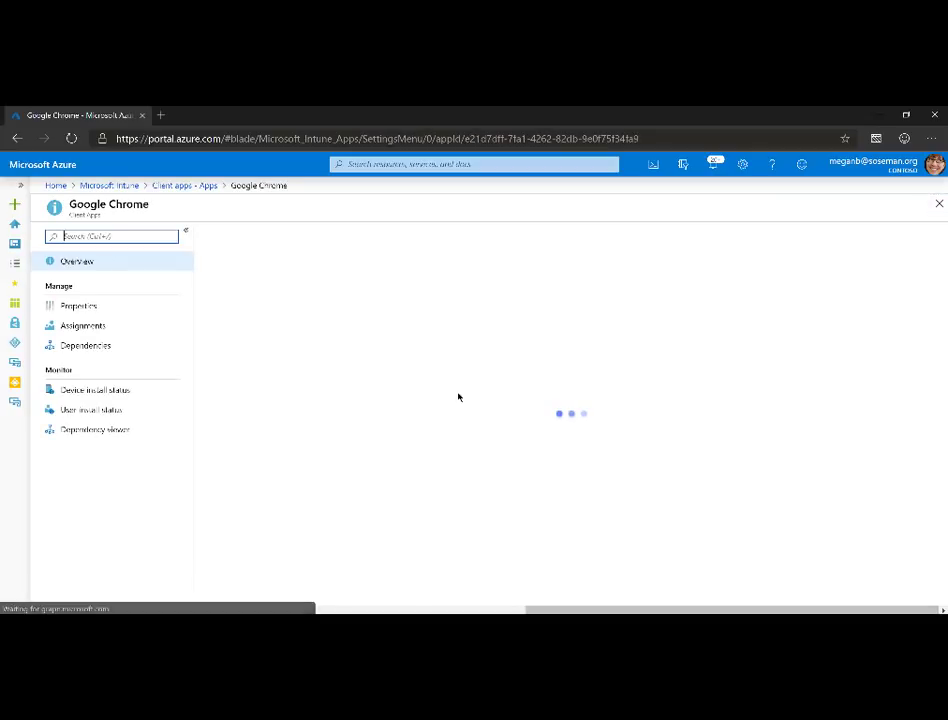
click(160, 185)
scroll(320, 485, down, 3)
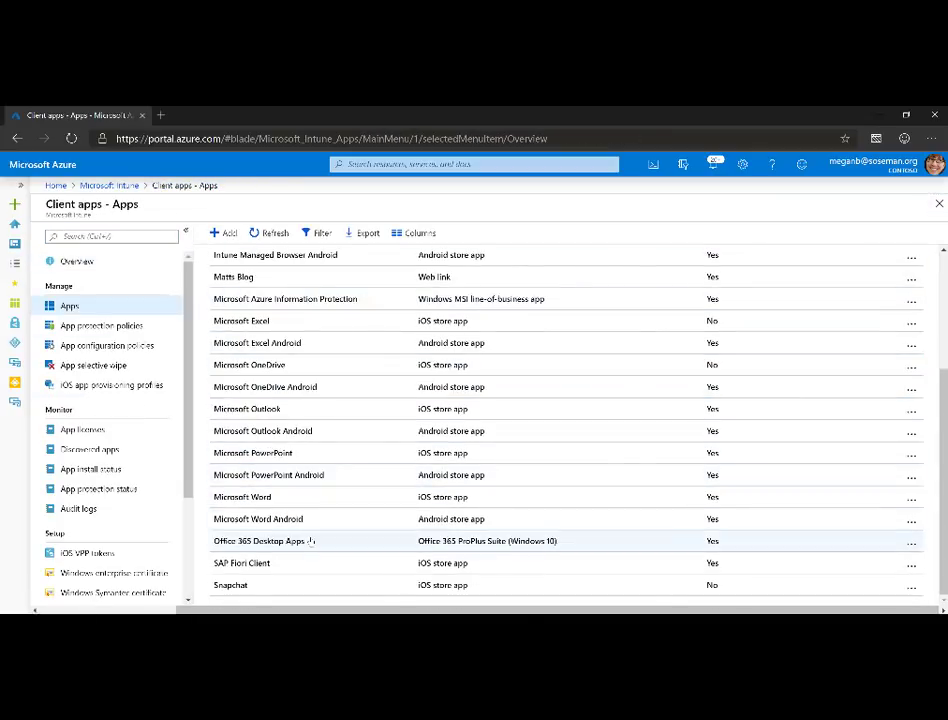
- Open the Office 365 Desktop Apps properties and view its App Suite Information
click(311, 541)
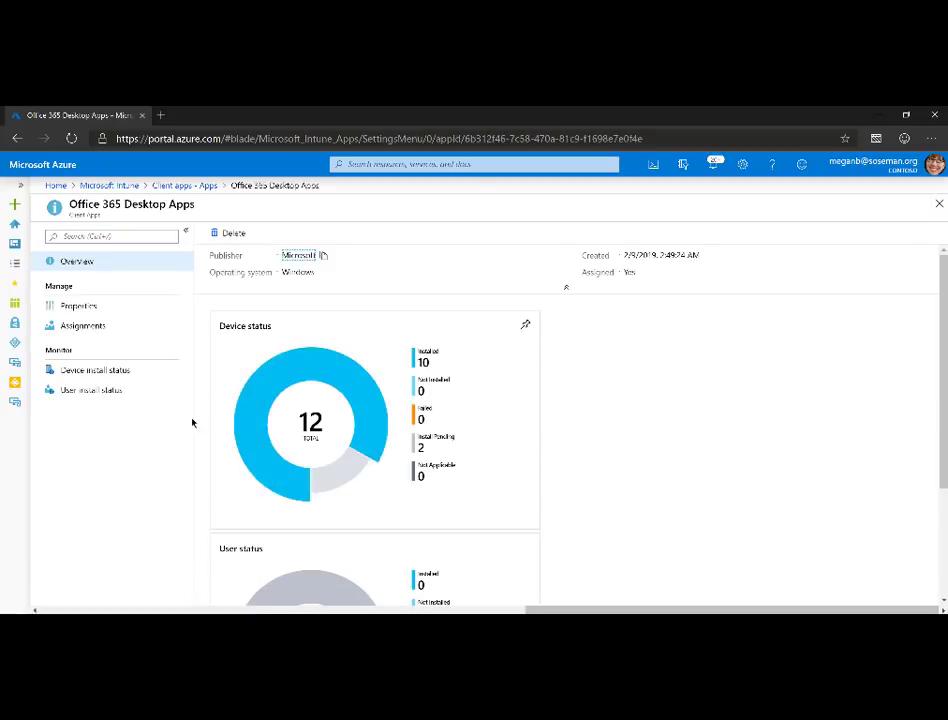
click(110, 308)
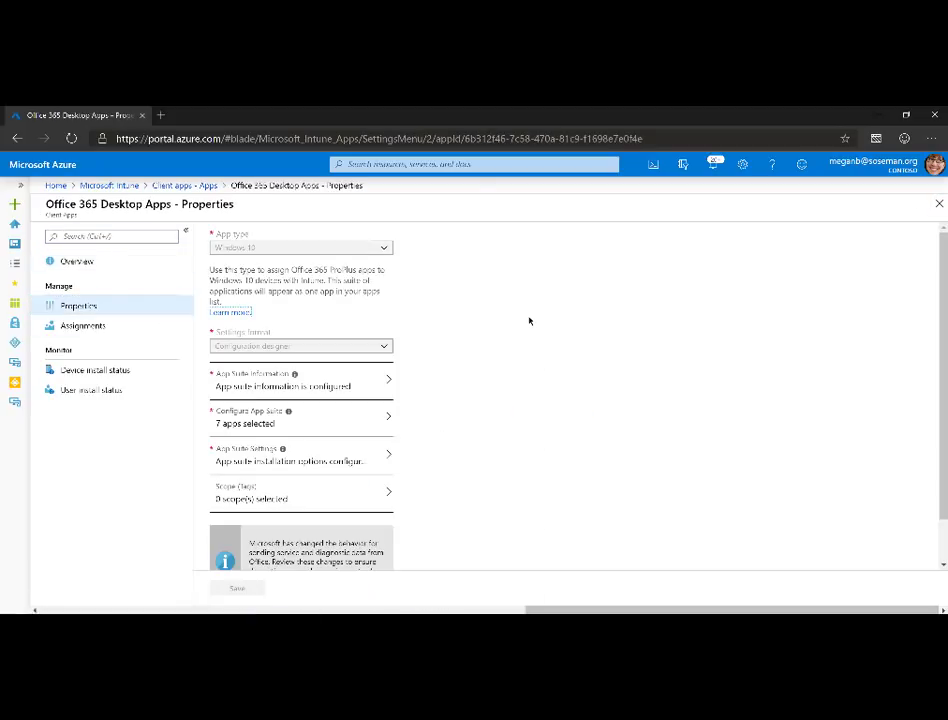
click(351, 384)
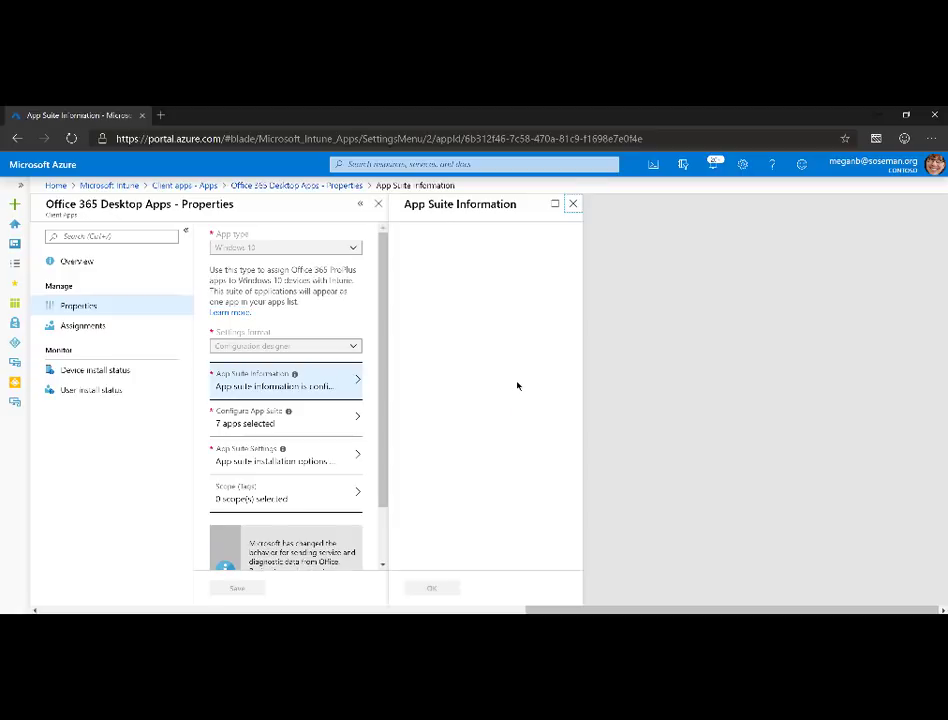
- Review which Office apps the suite installs and its App Suite Settings, then close them
click(313, 421)
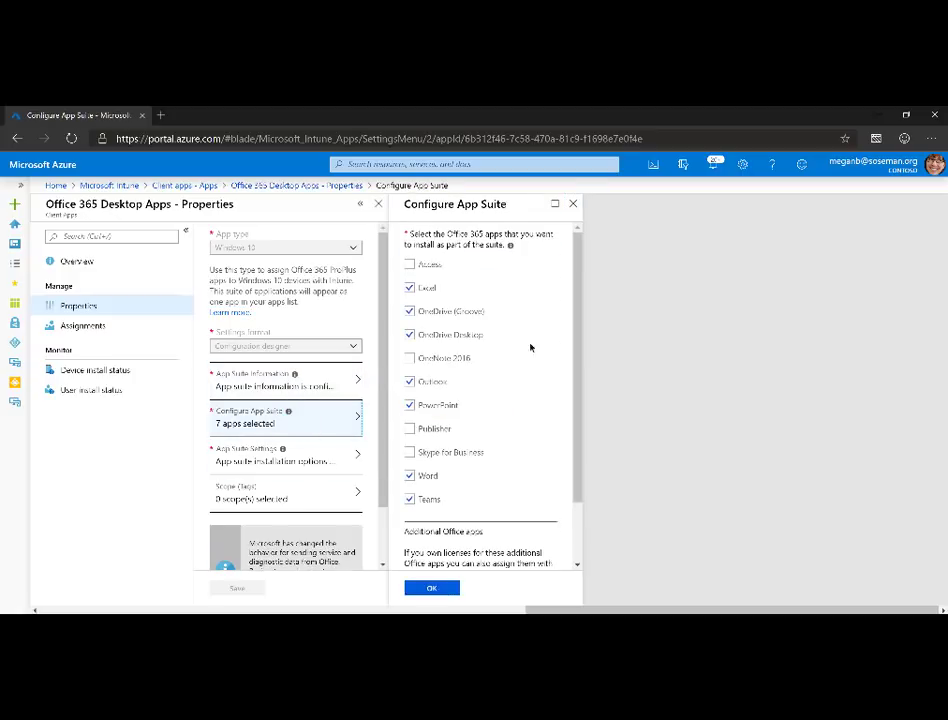
scroll(577, 327, down, 2)
scroll(560, 380, up, 1)
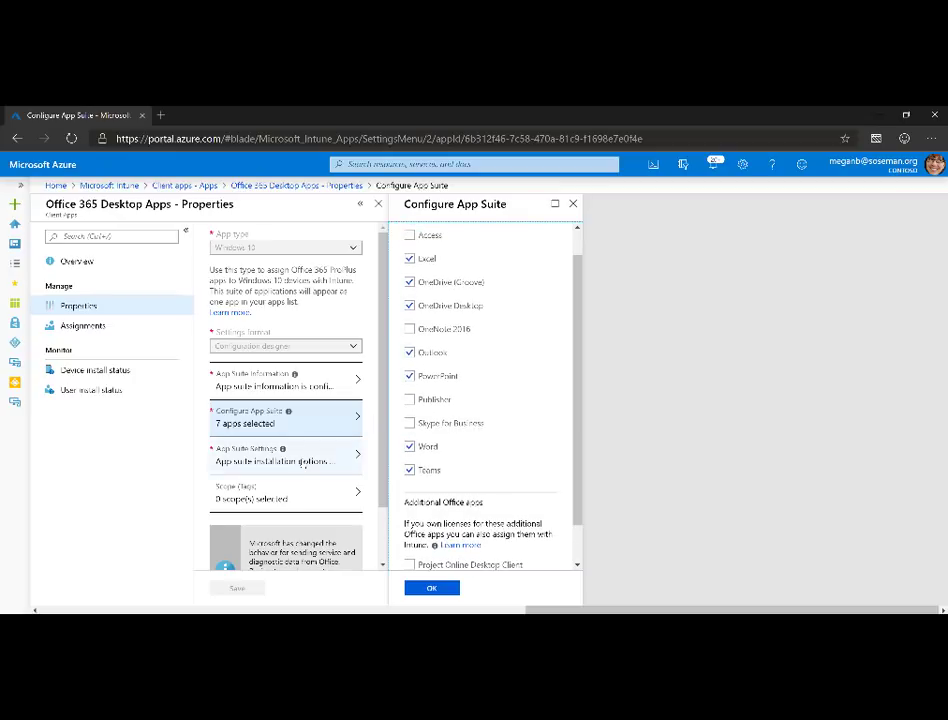
click(315, 459)
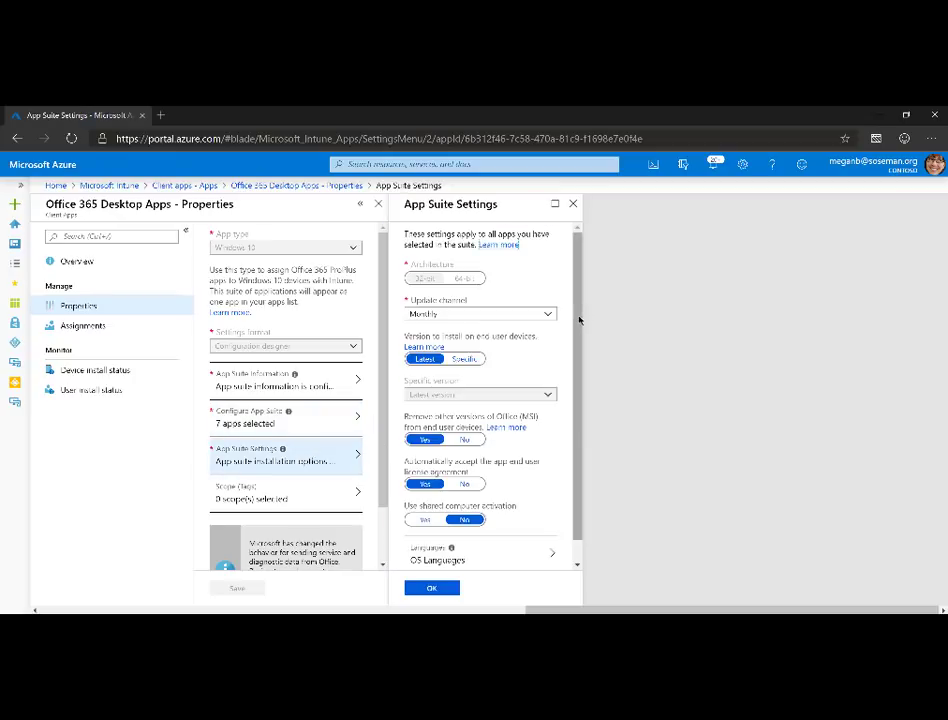
scroll(576, 397, down, 1)
scroll(577, 397, up, 1)
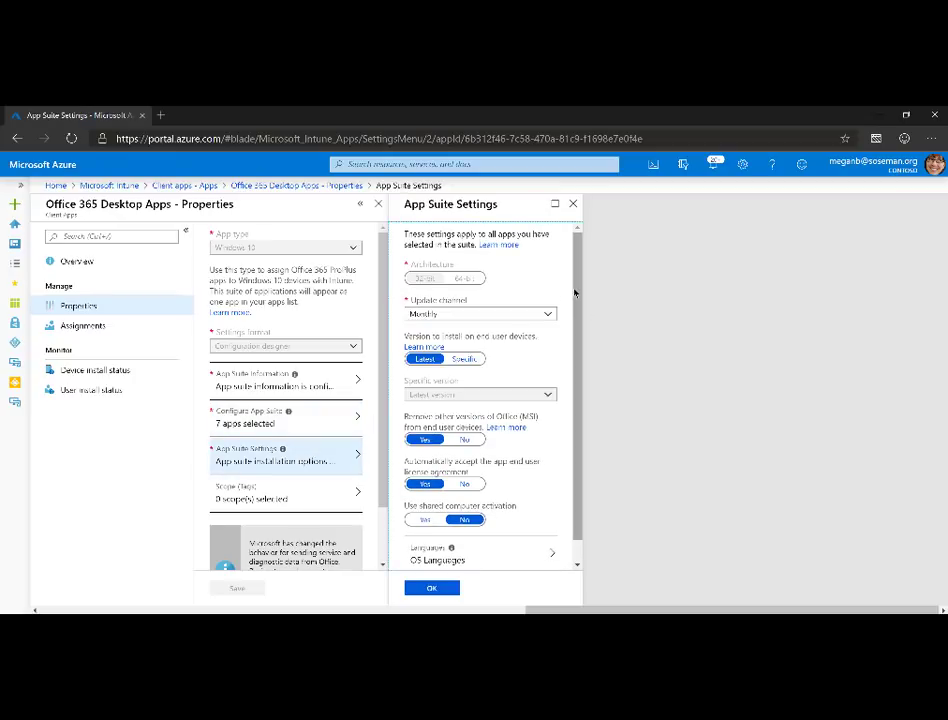
click(573, 203)
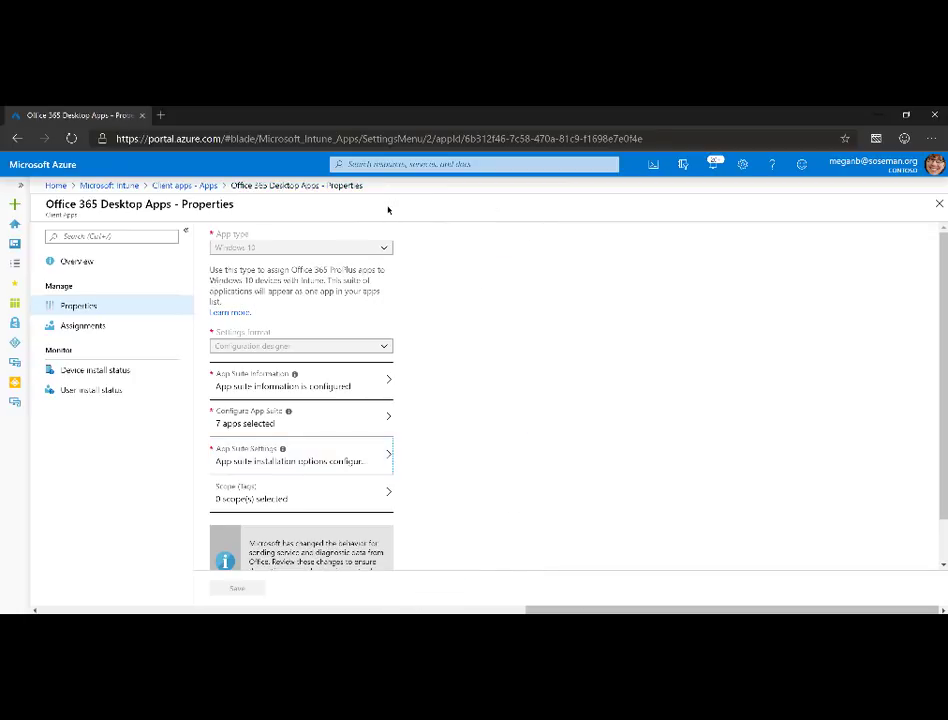
- Go from Client apps through Device configuration > Profiles to the OneDrive Configuration profile's settings
click(184, 185)
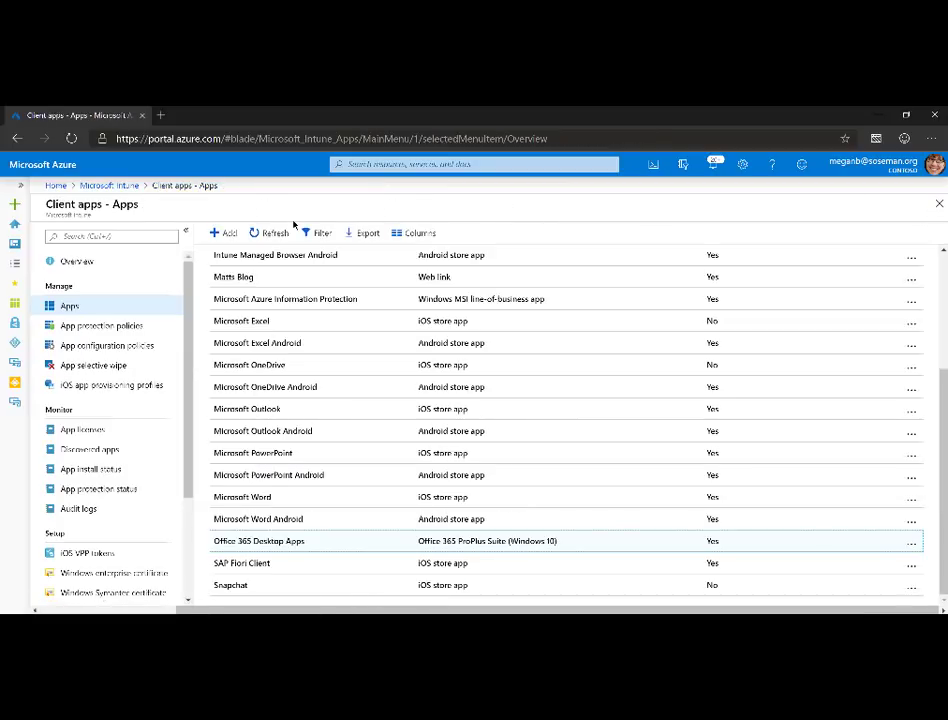
click(126, 186)
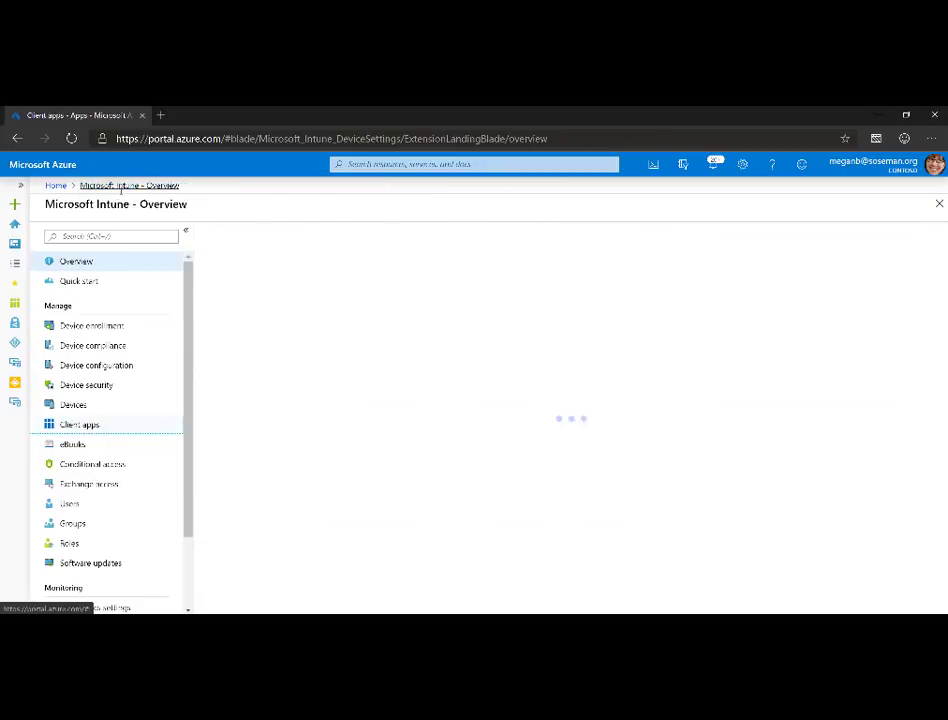
click(105, 366)
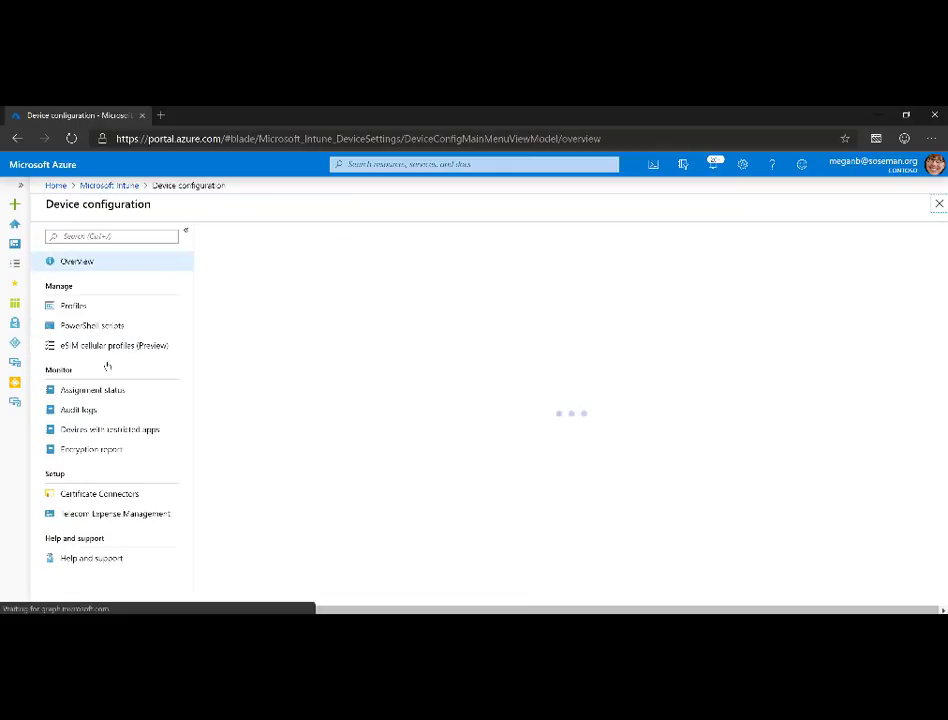
click(124, 309)
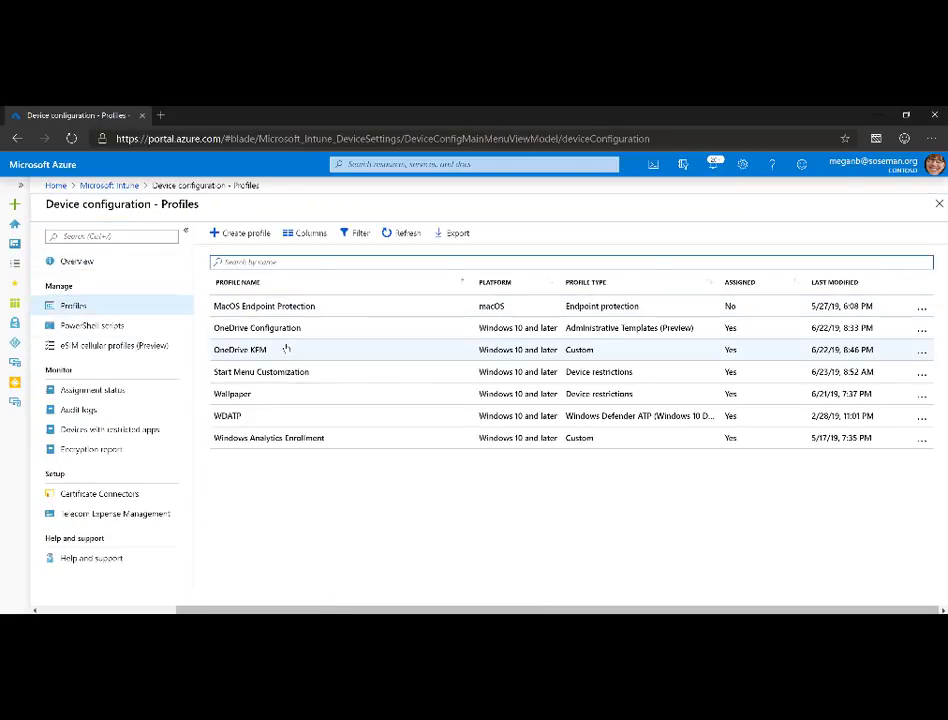
click(287, 334)
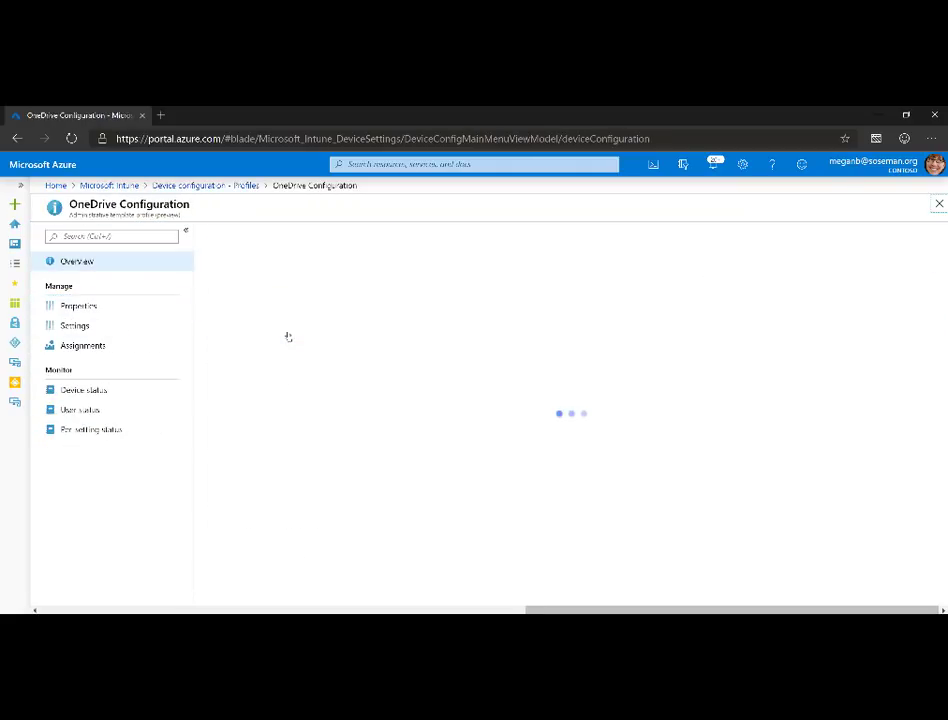
click(145, 314)
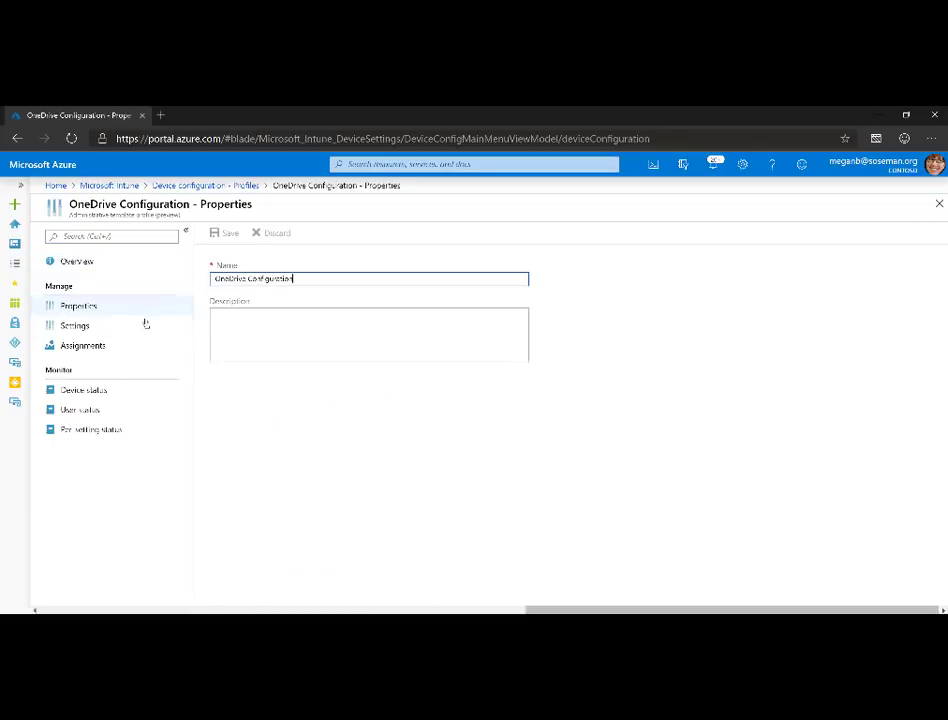
click(144, 327)
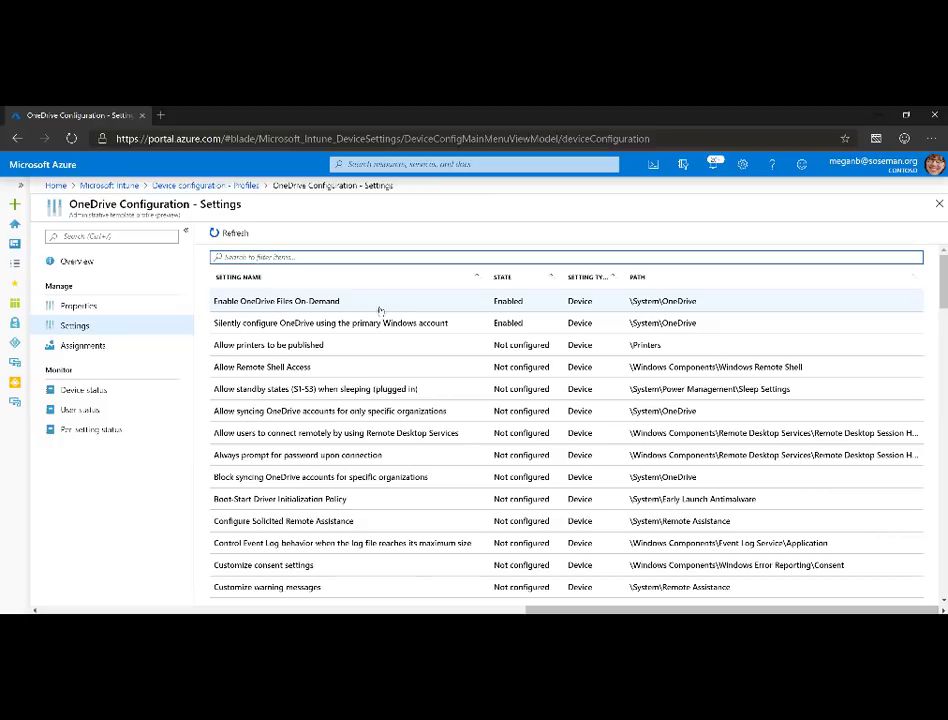
- Open the details of 'Silently configure OneDrive using the primary Windows account', showing it Enabled
click(383, 318)
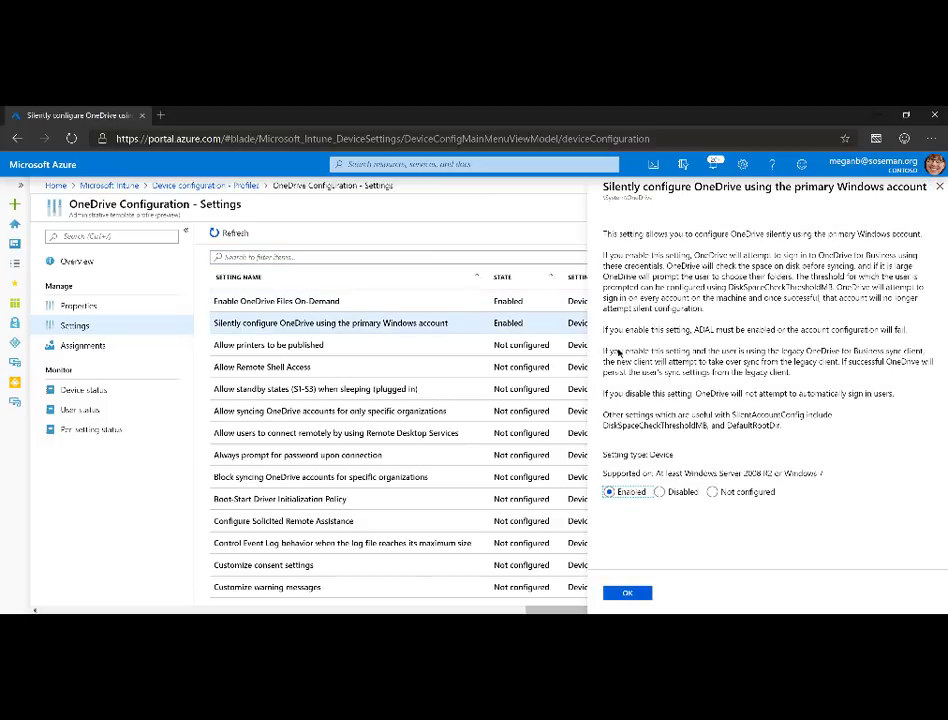